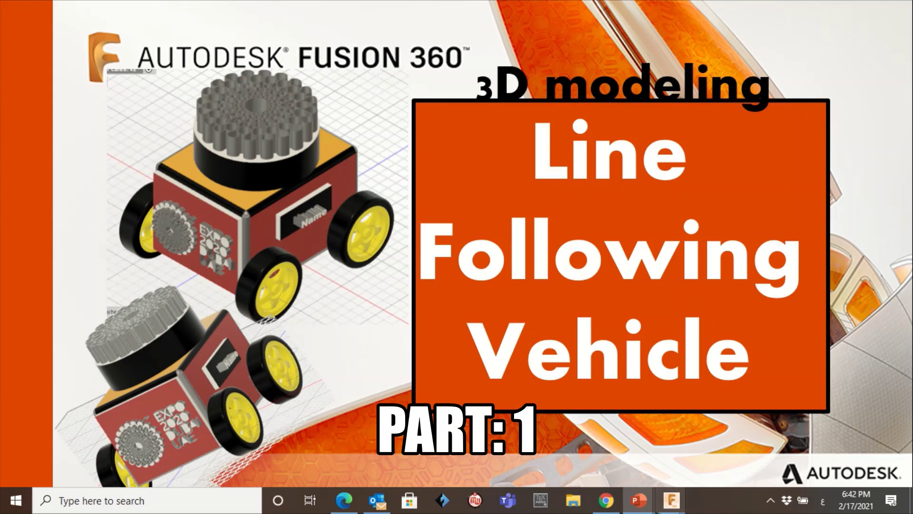
Step: Bring up the Fusion 360 account-creation YouTube video and scroll through its description and download links
{"action": "mouse_move", "coordinate": [610, 505]}
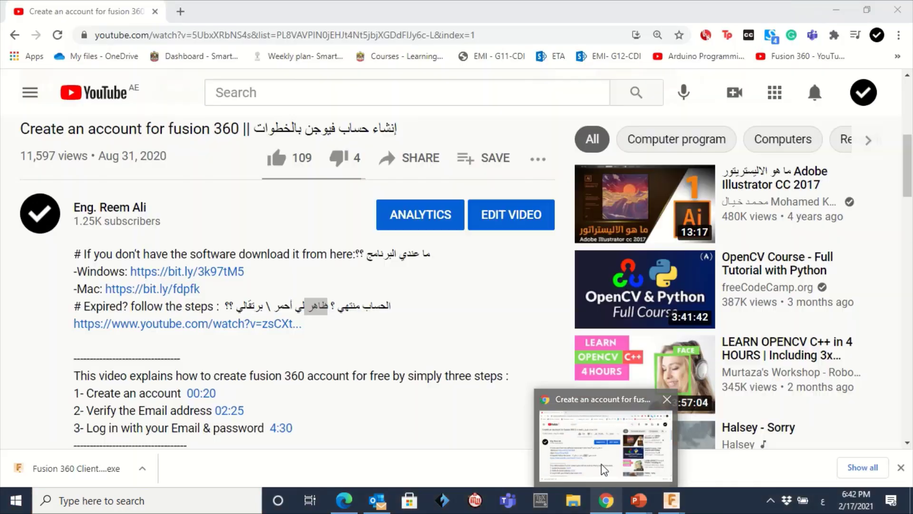
{"action": "left_click", "coordinate": [609, 481]}
{"action": "scroll", "coordinate": [486, 319], "scroll_direction": "up", "scroll_amount": 7}
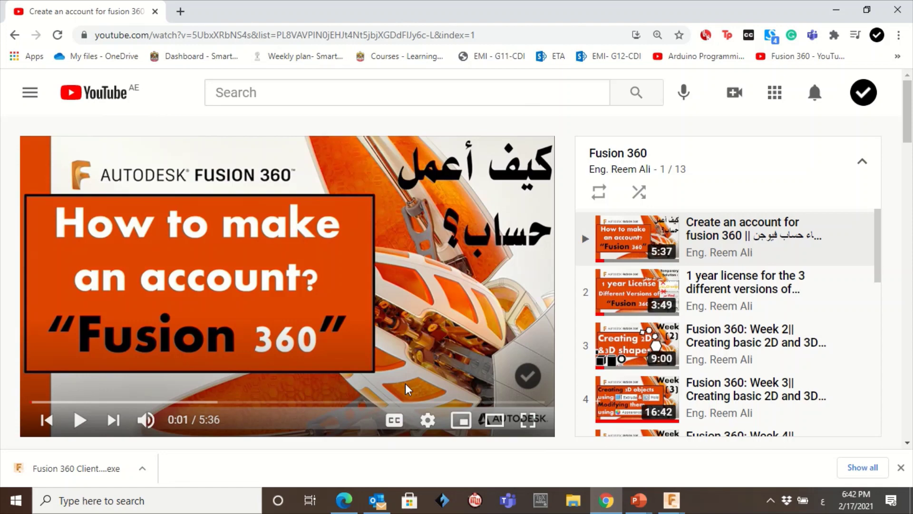
{"action": "scroll", "coordinate": [406, 383], "scroll_direction": "down", "scroll_amount": 6}
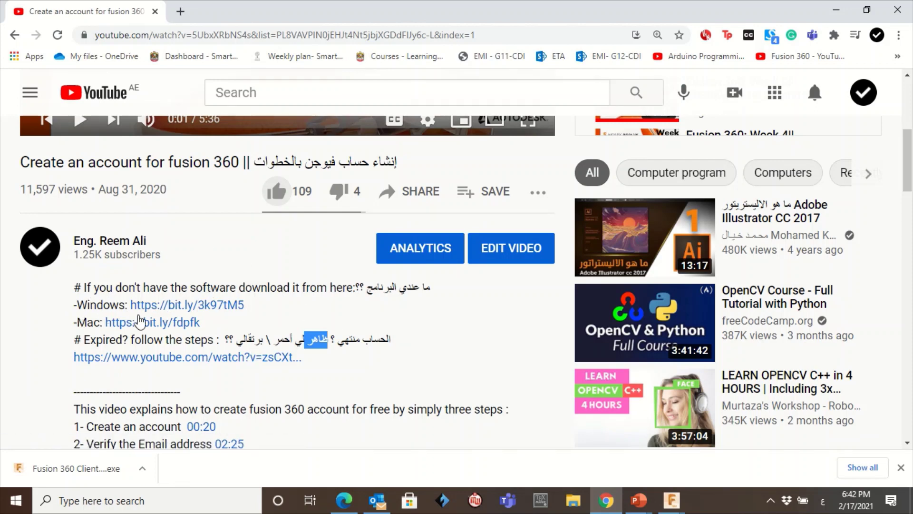
{"action": "left_click", "coordinate": [402, 269]}
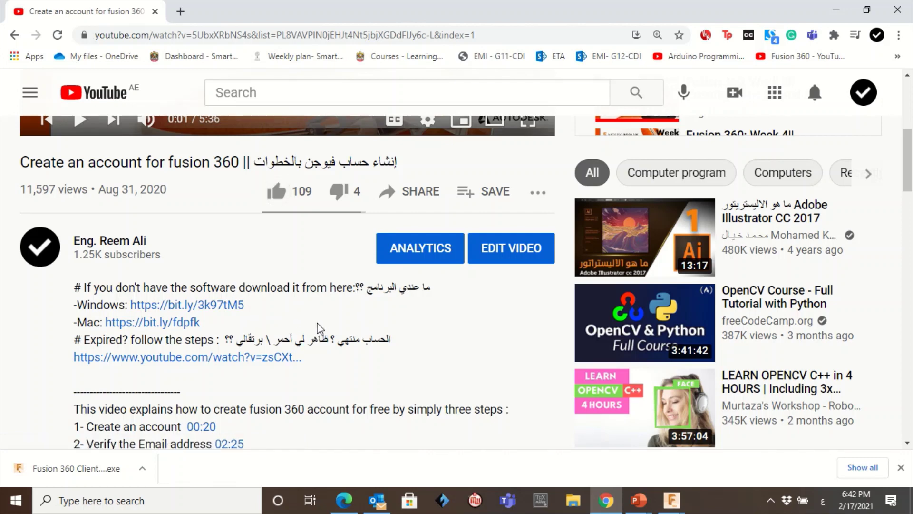
{"action": "scroll", "coordinate": [317, 329], "scroll_direction": "down", "scroll_amount": 1}
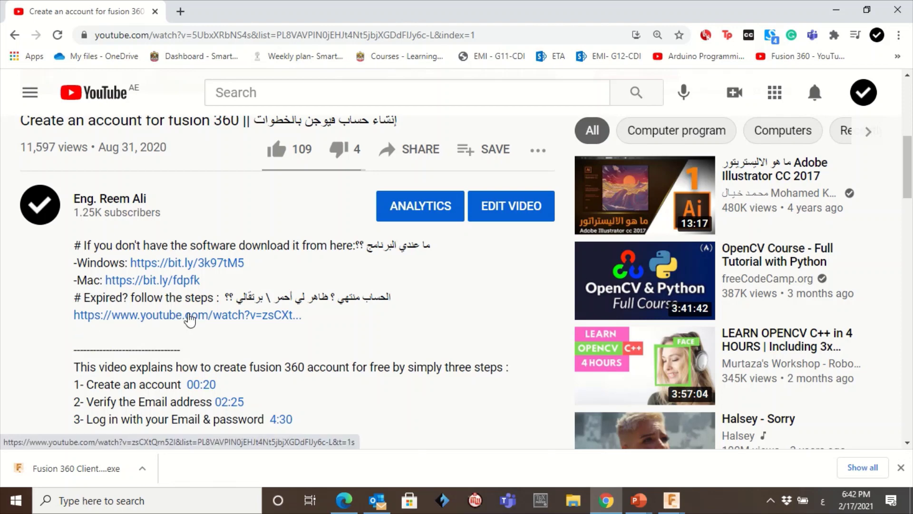
{"action": "scroll", "coordinate": [251, 315], "scroll_direction": "up", "scroll_amount": 6}
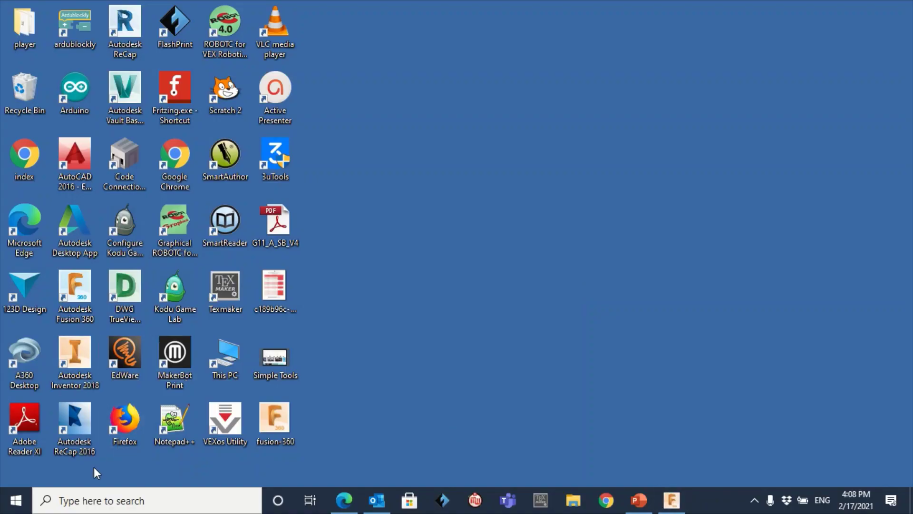
Step: Search Windows for 'fusion', then launch Autodesk Fusion 360 from its desktop shortcut
{"action": "left_click", "coordinate": [94, 498]}
{"action": "type", "text": "fu"}
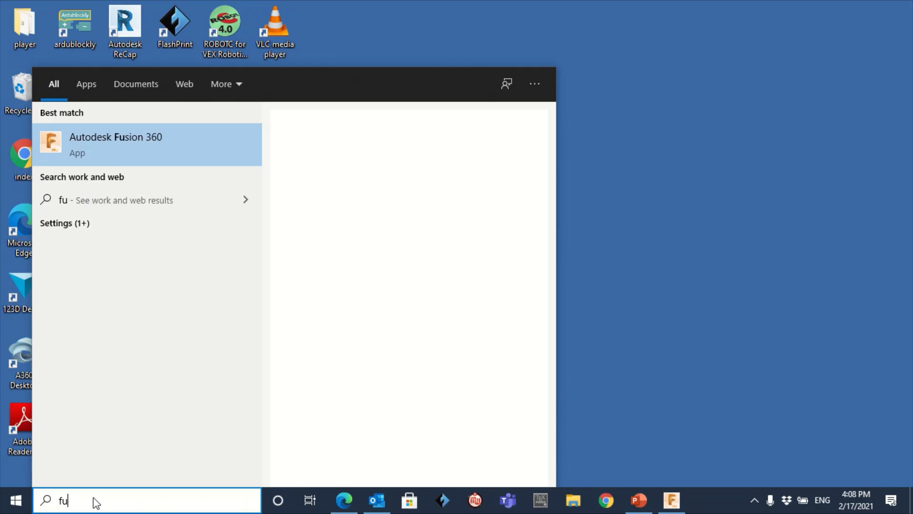
{"action": "type", "text": "sion"}
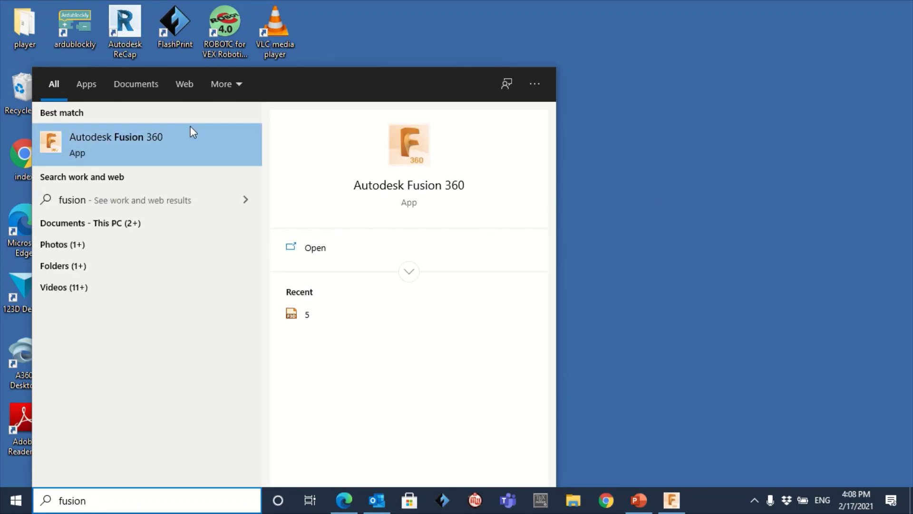
{"action": "left_click", "coordinate": [610, 210]}
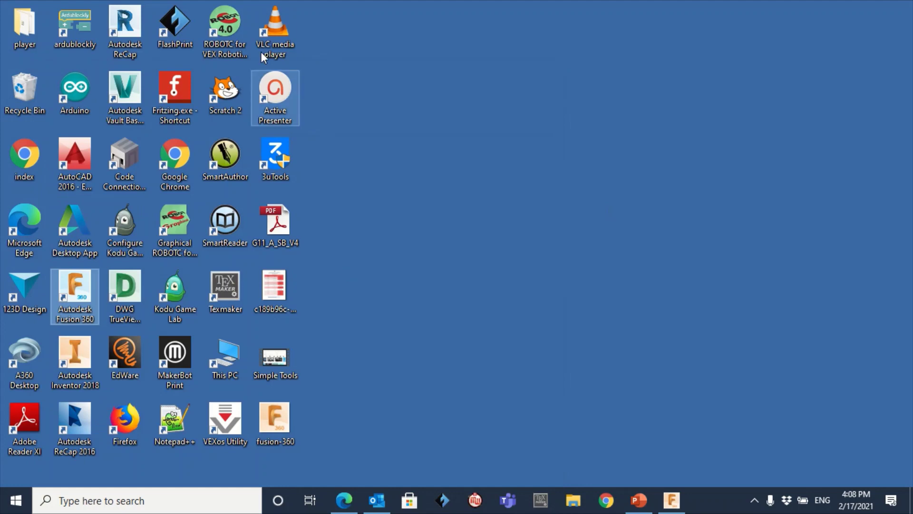
{"action": "double_click", "coordinate": [76, 297]}
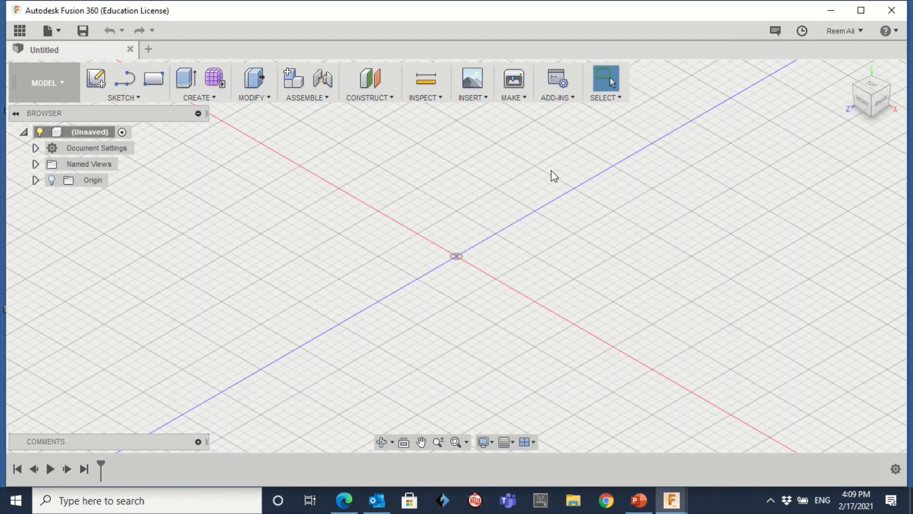
Step: Open 'G11 chassis 4 wheels.iges' from Downloads with New Design From File
{"action": "left_click", "coordinate": [51, 33]}
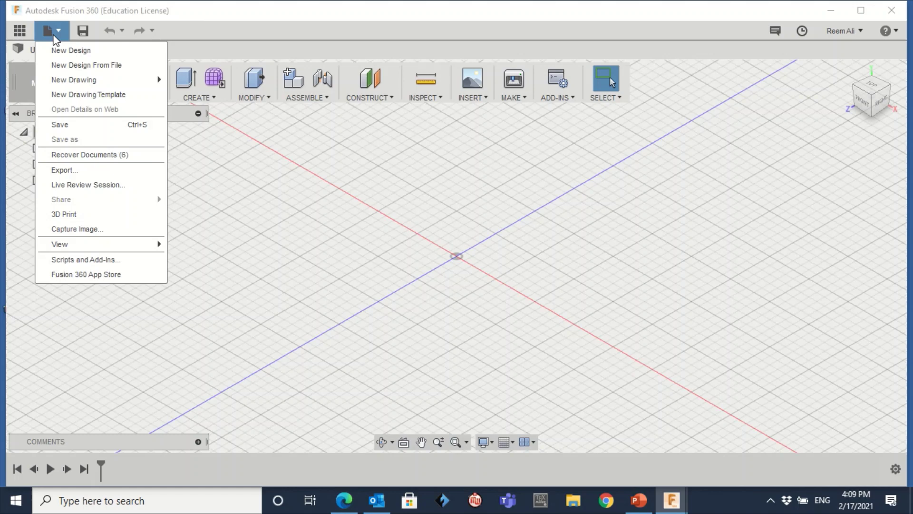
{"action": "left_click", "coordinate": [468, 267]}
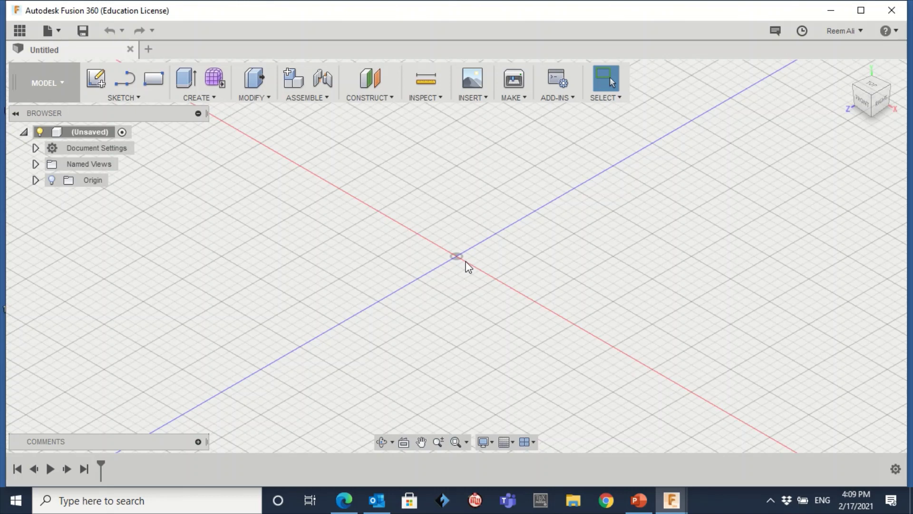
{"action": "left_click", "coordinate": [59, 30]}
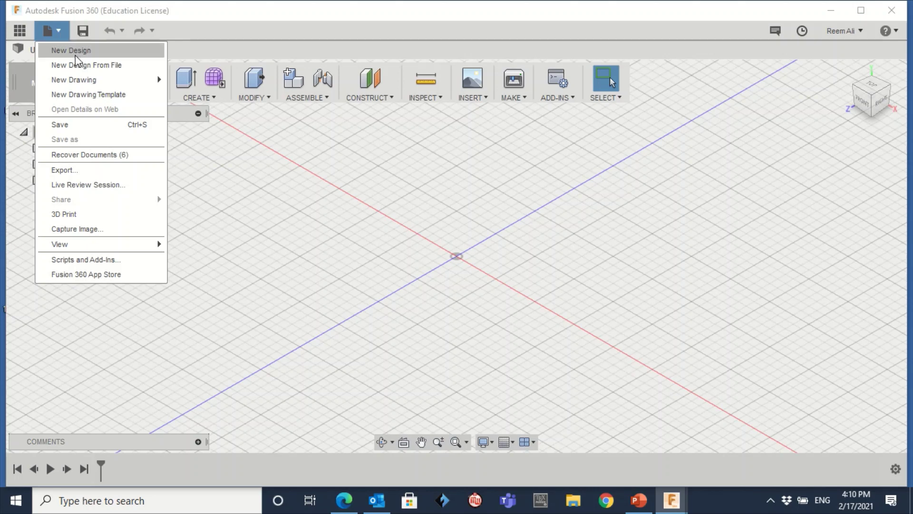
{"action": "left_click", "coordinate": [68, 66]}
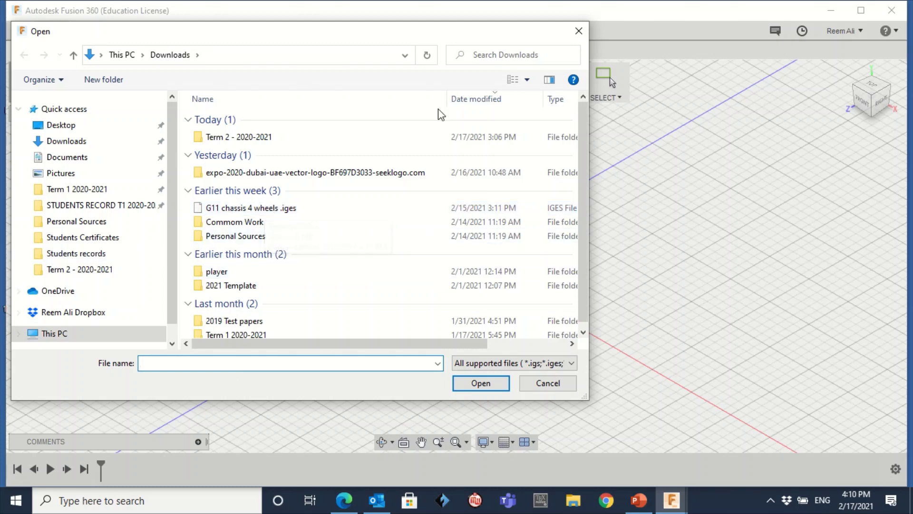
{"action": "double_click", "coordinate": [275, 207]}
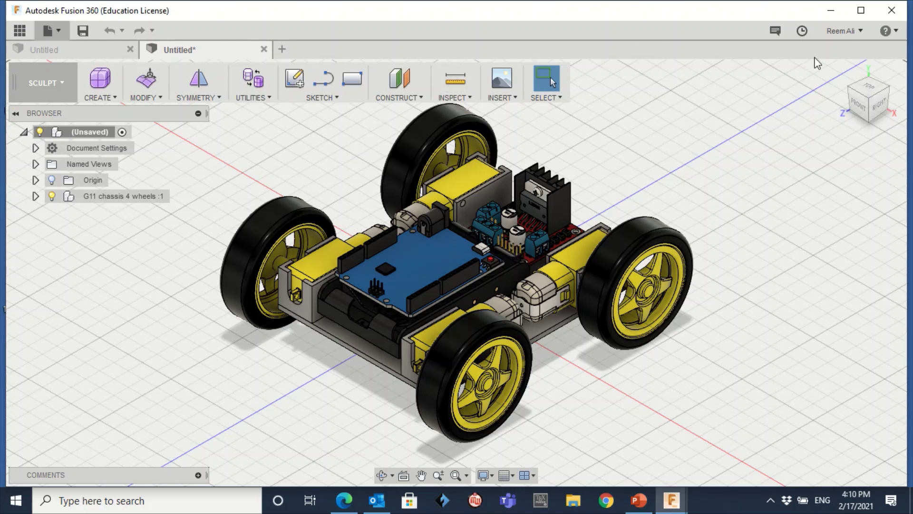
{"action": "mouse_move", "coordinate": [841, 70]}
{"action": "left_click", "coordinate": [382, 475]}
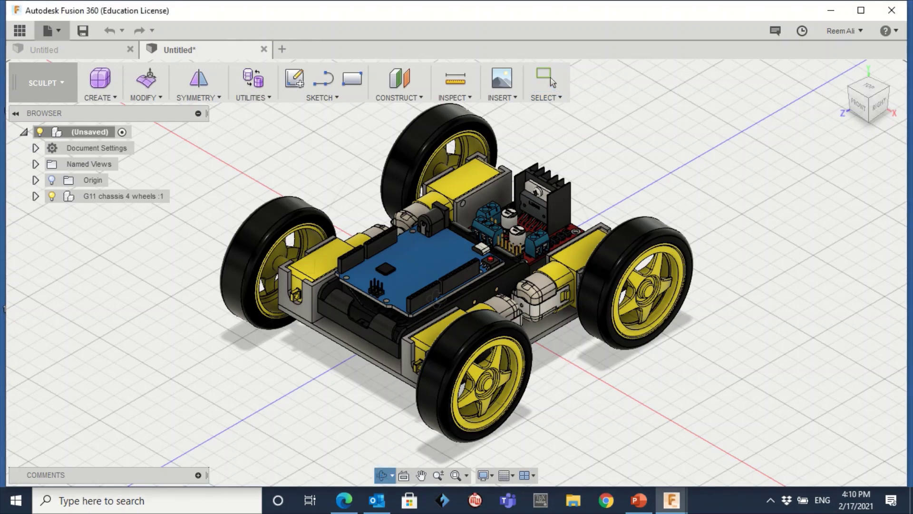
{"action": "left_click_drag", "start_coordinate": [435, 299], "coordinate": [595, 390]}
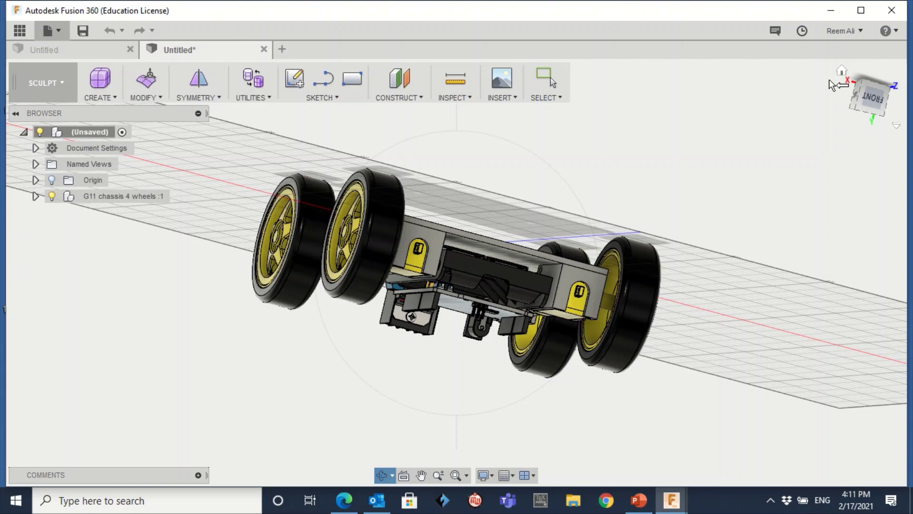
{"action": "key", "text": "Escape"}
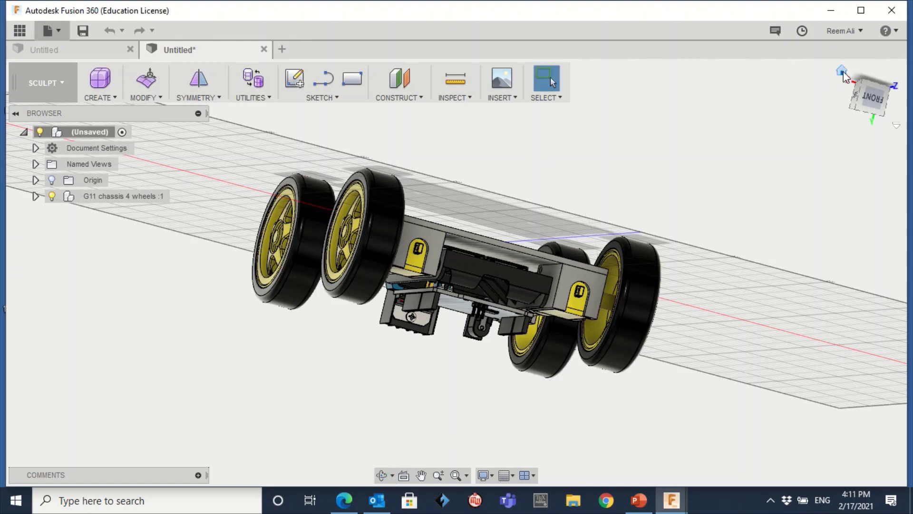
{"action": "left_click", "coordinate": [843, 72]}
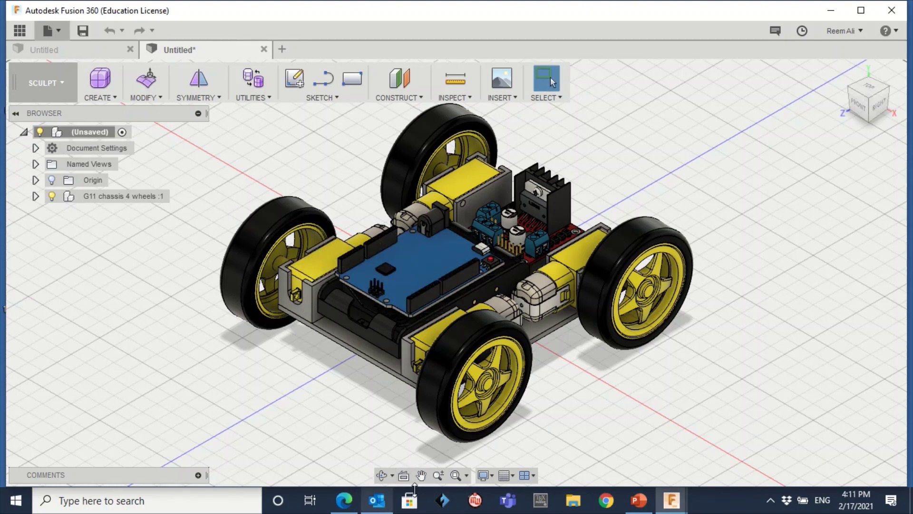
{"action": "left_click", "coordinate": [421, 476]}
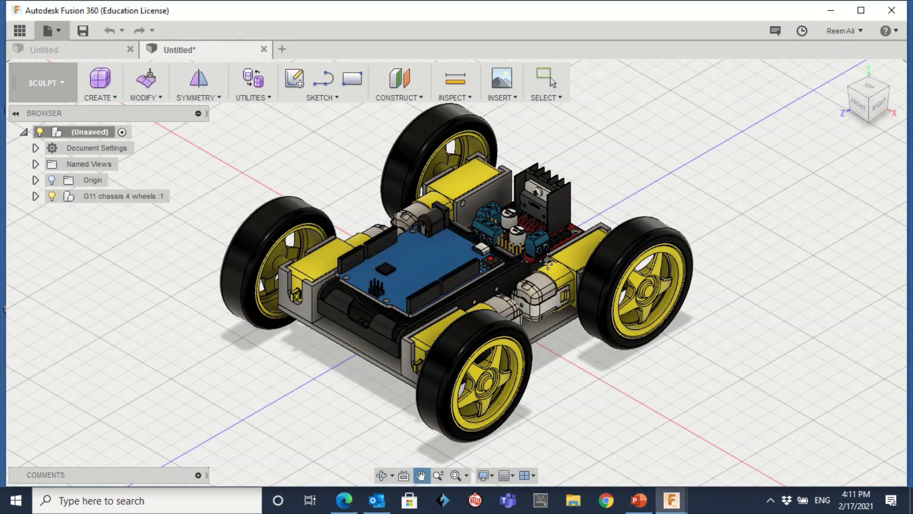
{"action": "left_click_drag", "start_coordinate": [551, 264], "coordinate": [632, 332]}
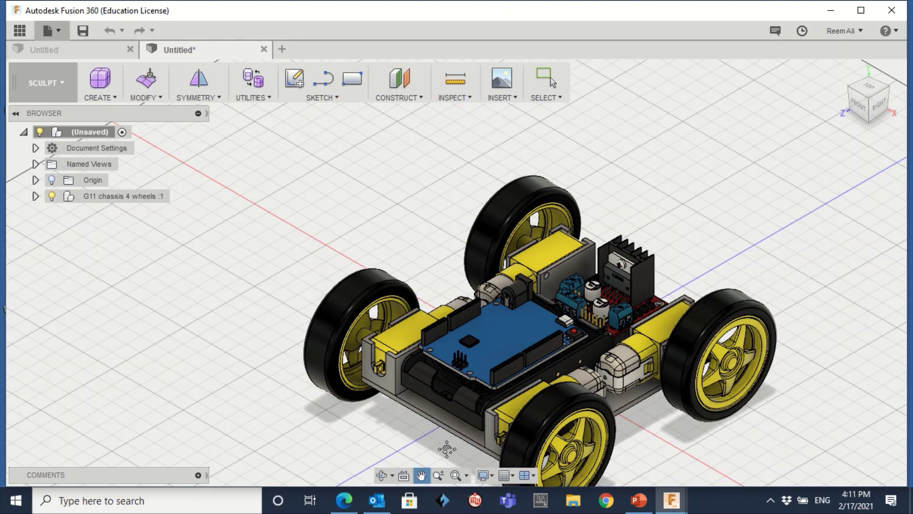
{"action": "left_click", "coordinate": [439, 475]}
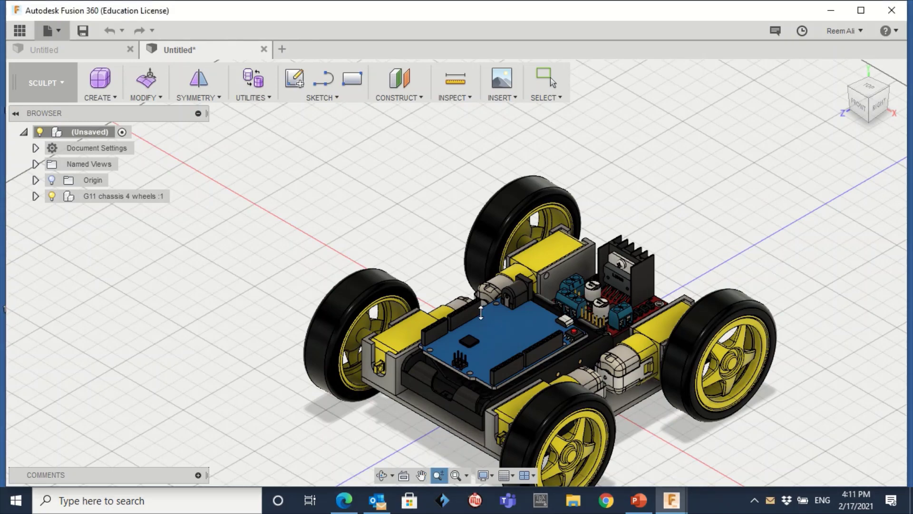
{"action": "left_click_drag", "start_coordinate": [481, 328], "coordinate": [845, 207]}
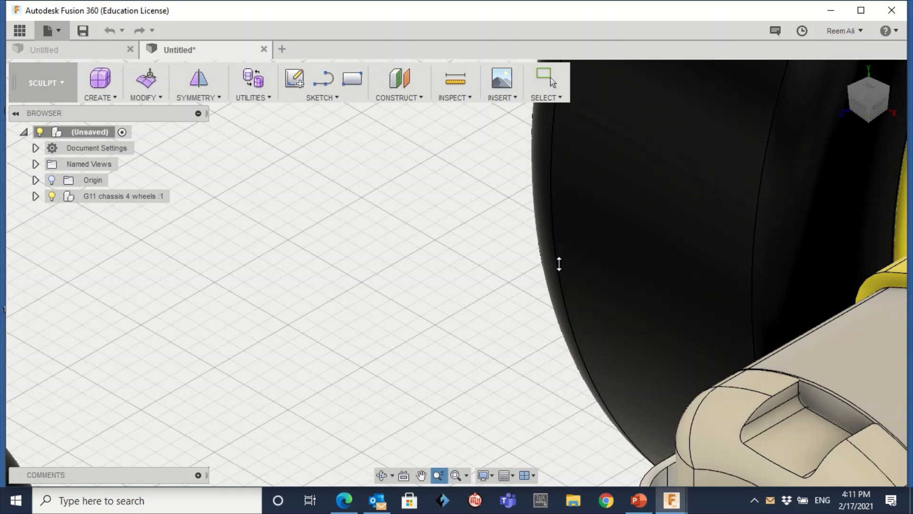
{"action": "mouse_move", "coordinate": [845, 75]}
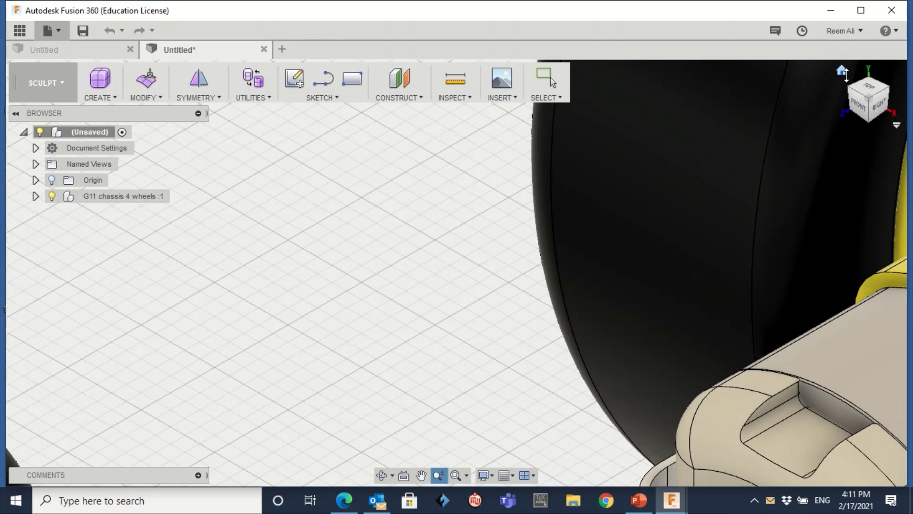
{"action": "left_click", "coordinate": [842, 72]}
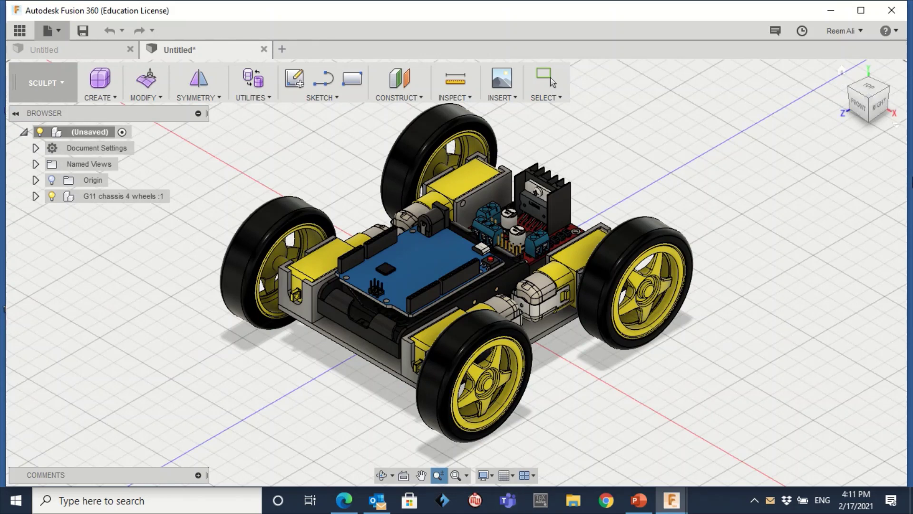
{"action": "mouse_move", "coordinate": [890, 126]}
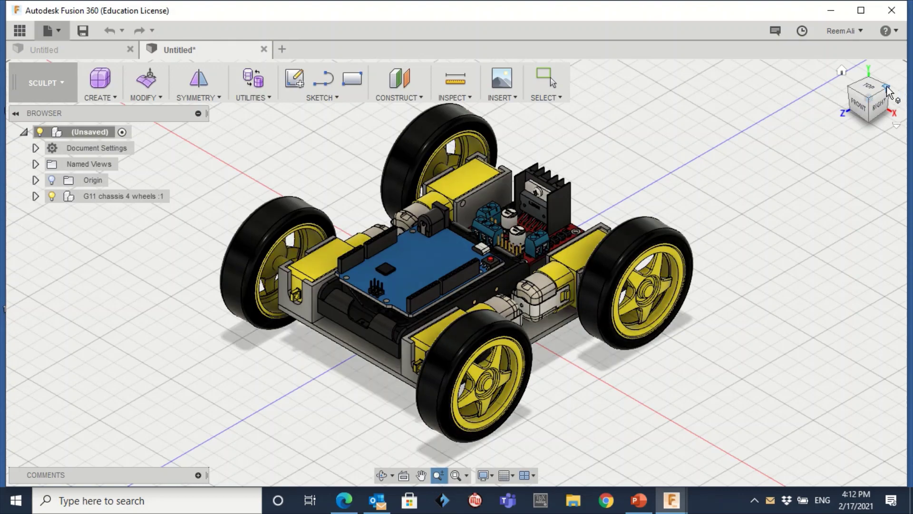
{"action": "left_click", "coordinate": [888, 91]}
{"action": "left_click", "coordinate": [889, 91]}
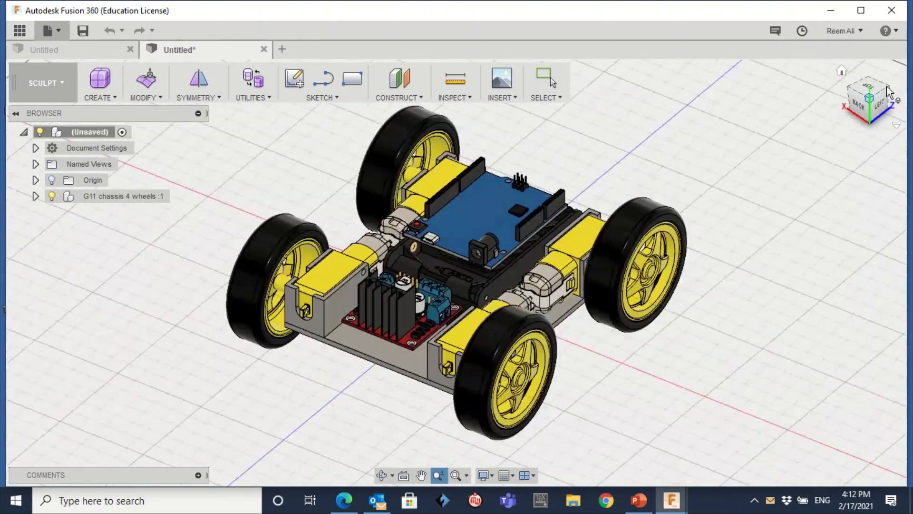
{"action": "left_click", "coordinate": [888, 91]}
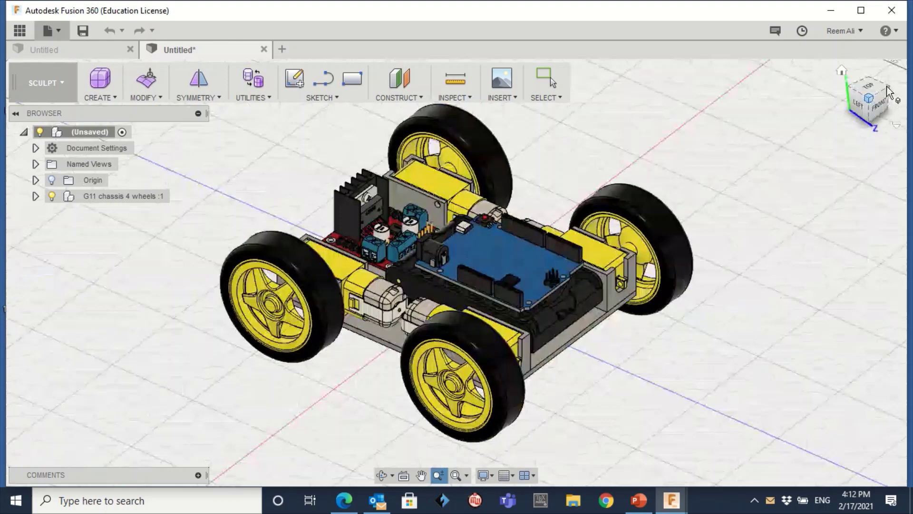
{"action": "left_click", "coordinate": [878, 97]}
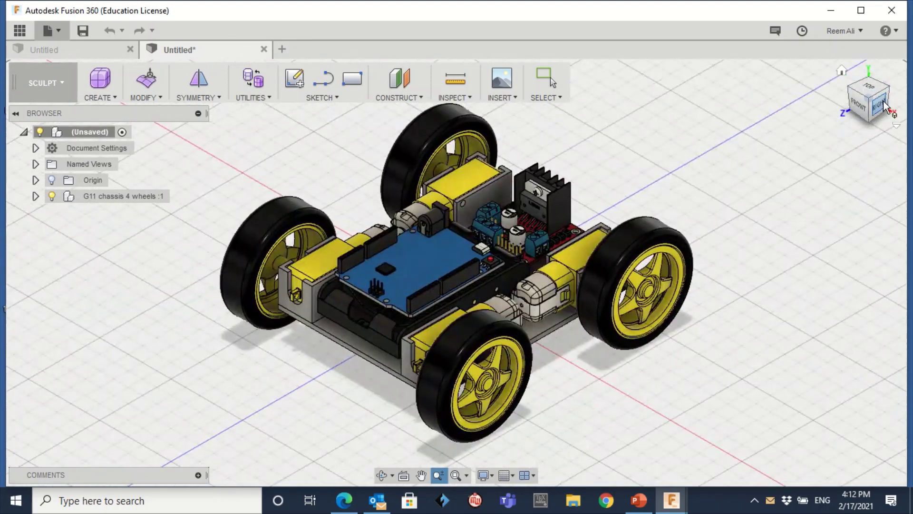
{"action": "left_click", "coordinate": [879, 105]}
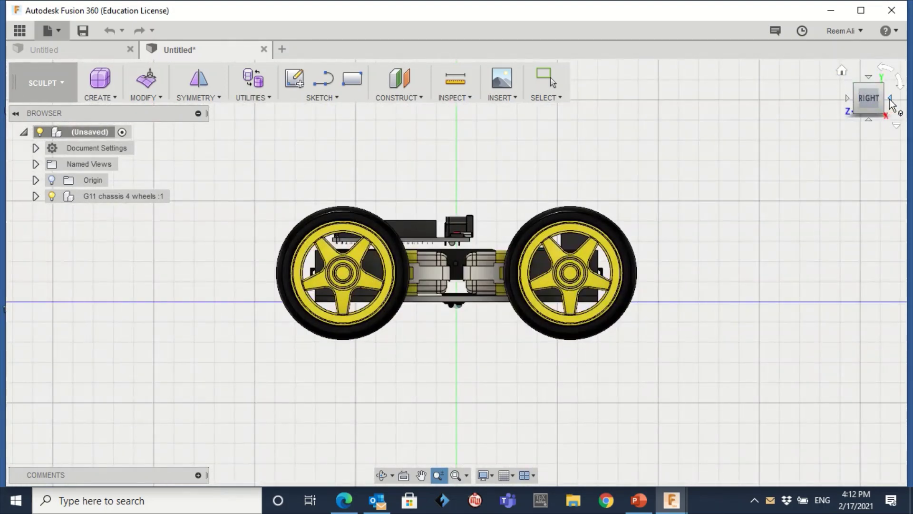
{"action": "left_click", "coordinate": [891, 100]}
{"action": "left_click", "coordinate": [891, 101]}
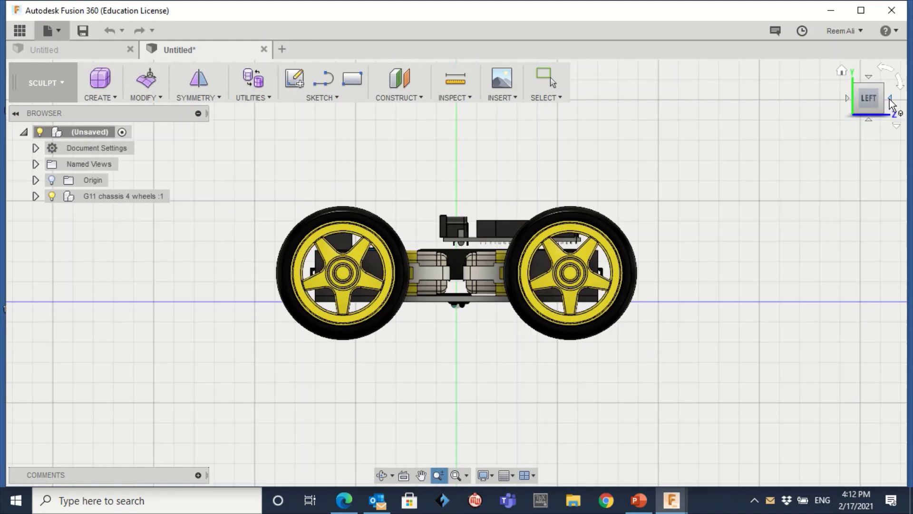
{"action": "left_click", "coordinate": [868, 120]}
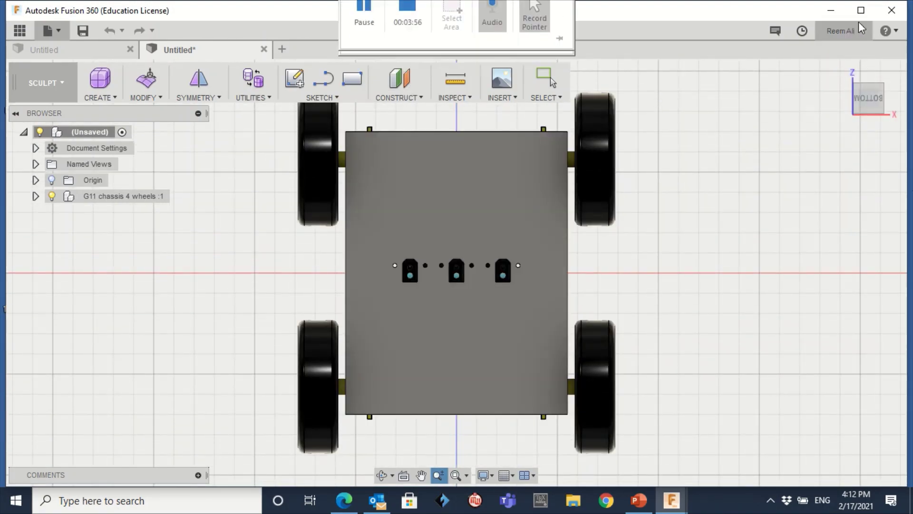
{"action": "left_click", "coordinate": [841, 72]}
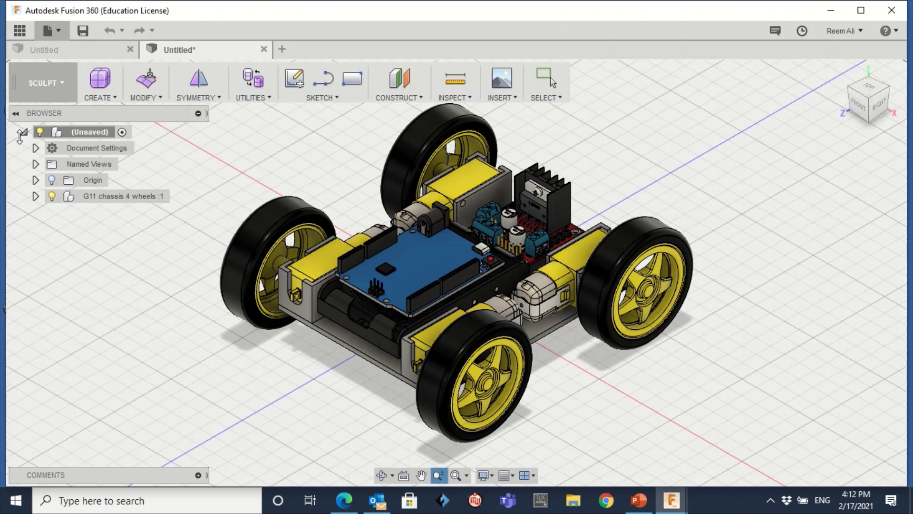
Step: Explore the Browser tree, toggling the root node, car visibility and the Named Views list
{"action": "left_click", "coordinate": [16, 114]}
{"action": "left_click", "coordinate": [16, 114]}
{"action": "left_click", "coordinate": [22, 133]}
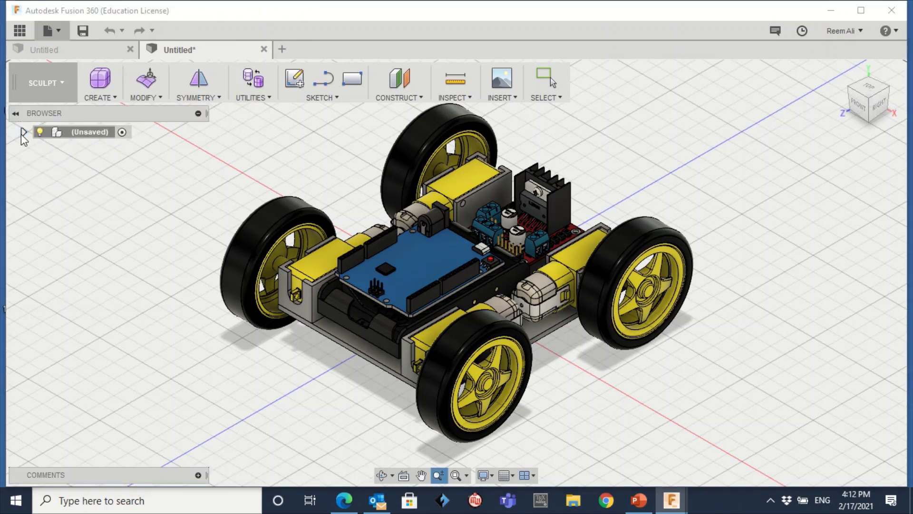
{"action": "left_click", "coordinate": [22, 133]}
{"action": "left_click", "coordinate": [40, 132]}
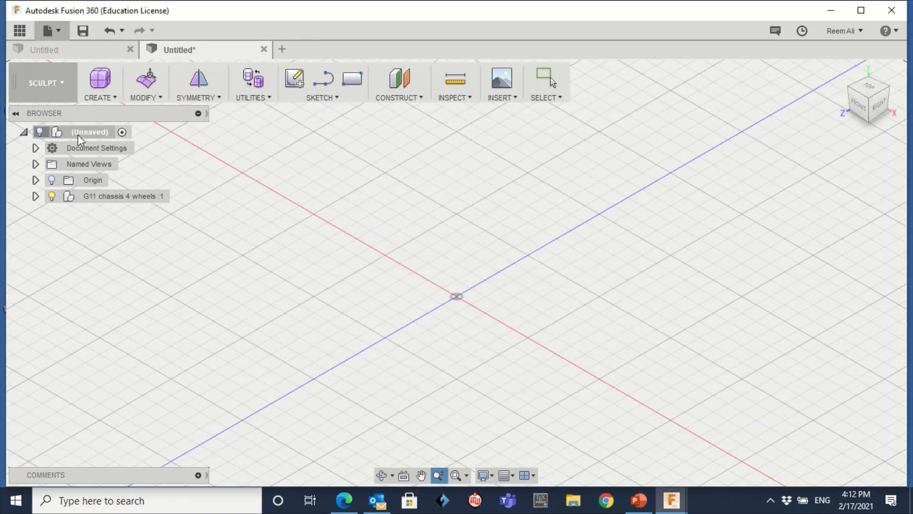
{"action": "left_click", "coordinate": [40, 132]}
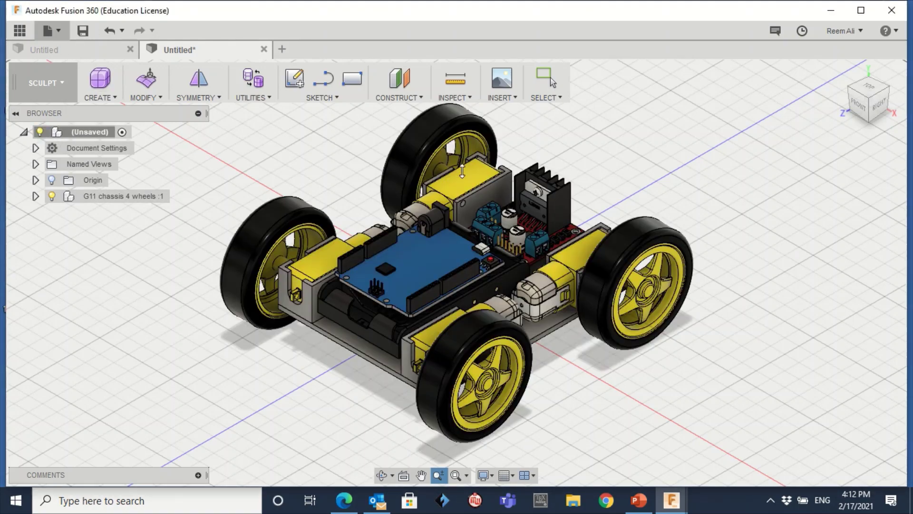
{"action": "left_click", "coordinate": [35, 165]}
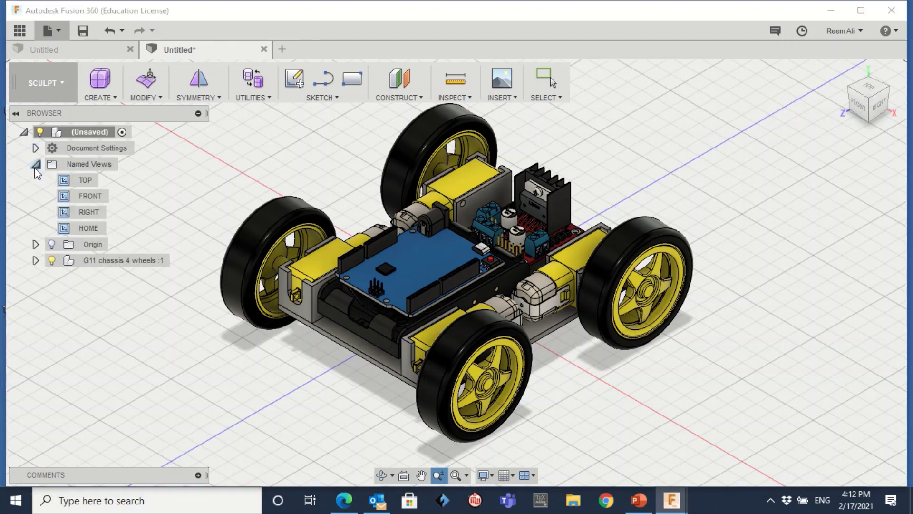
{"action": "left_click", "coordinate": [36, 164]}
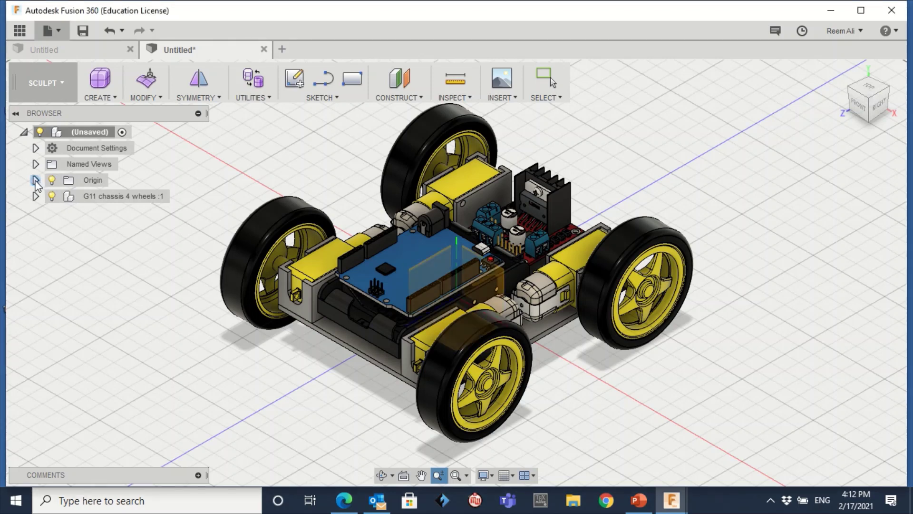
Step: Expand the Origin folder and hide all the document's origin planes and axes
{"action": "left_click", "coordinate": [35, 180]}
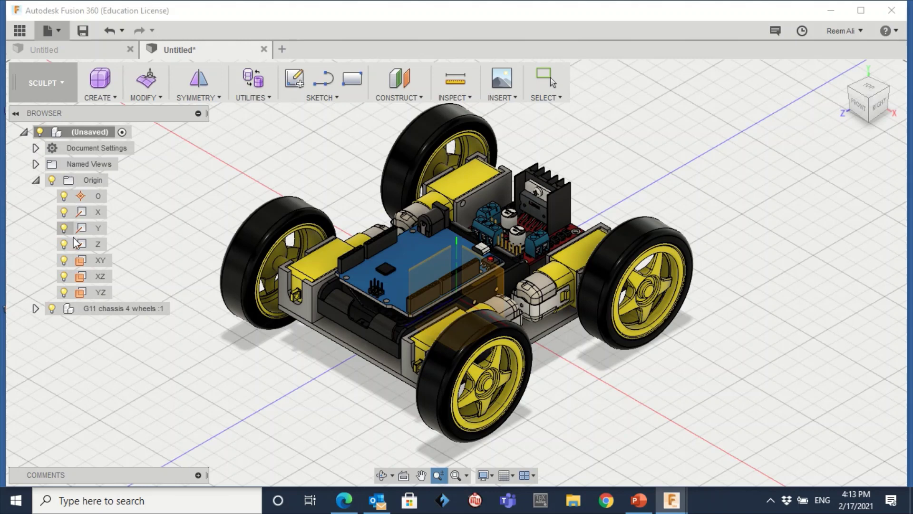
{"action": "left_click", "coordinate": [62, 277]}
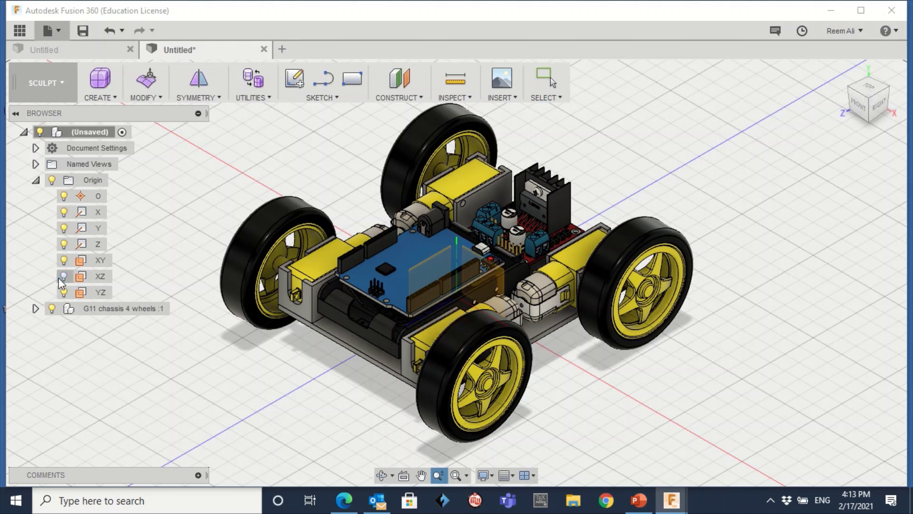
{"action": "left_click", "coordinate": [64, 292]}
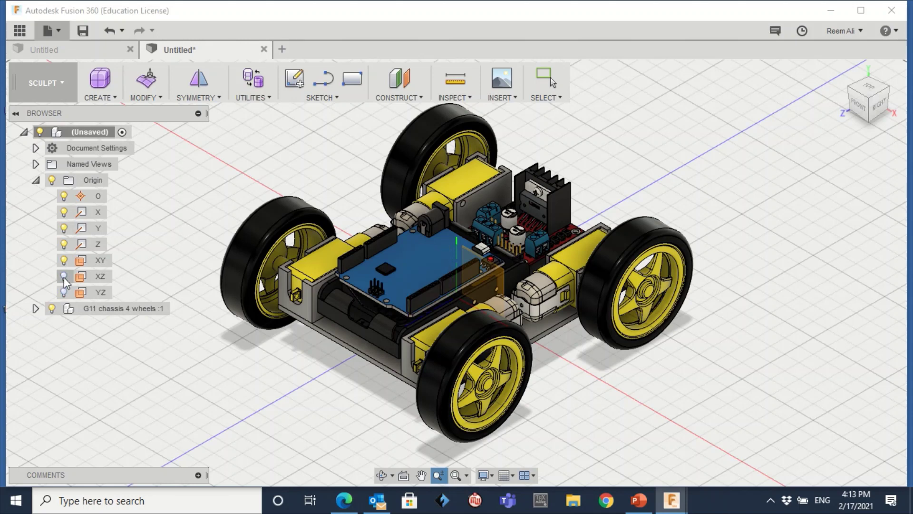
{"action": "left_click", "coordinate": [65, 278]}
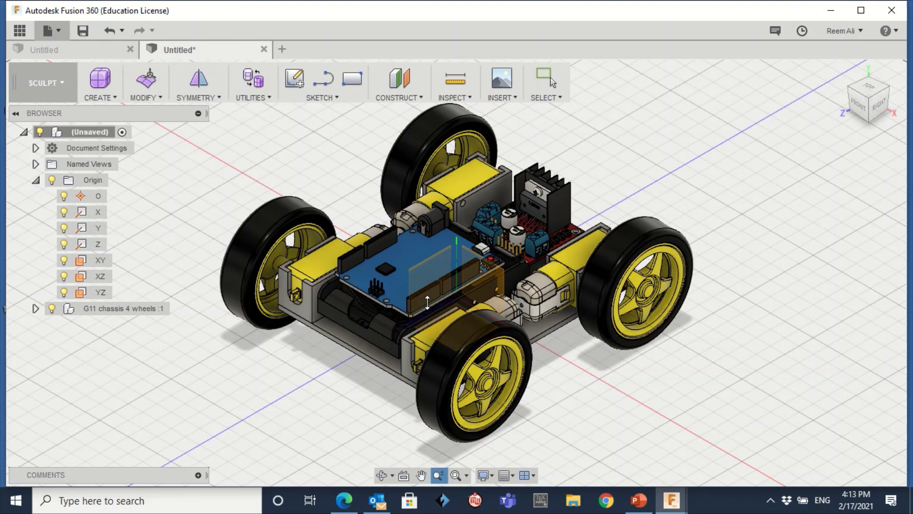
{"action": "left_click", "coordinate": [51, 180]}
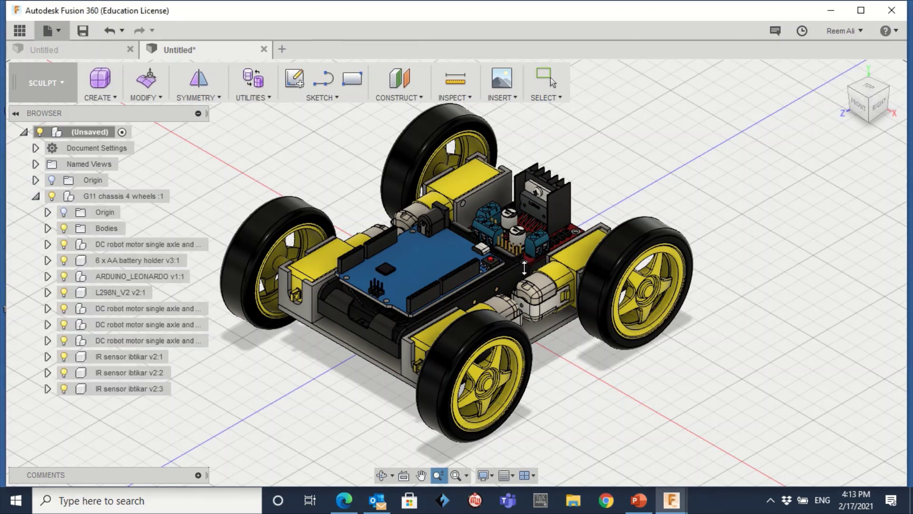
Step: Hide all four DC robot motors and their wheels
{"action": "left_click", "coordinate": [65, 214]}
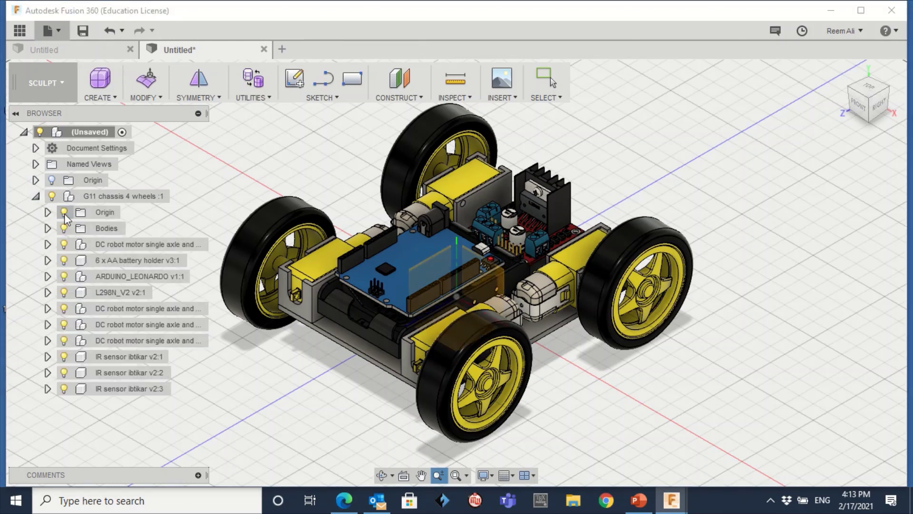
{"action": "left_click", "coordinate": [64, 214]}
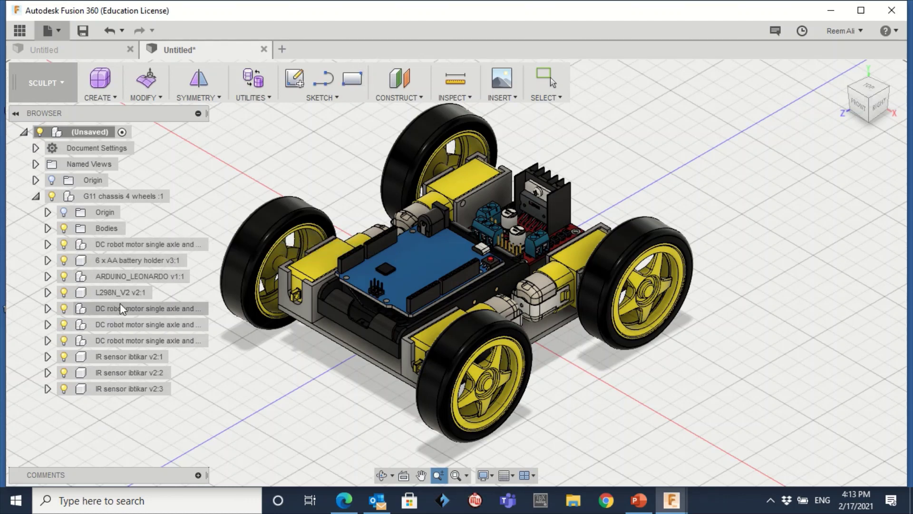
{"action": "left_click", "coordinate": [64, 244]}
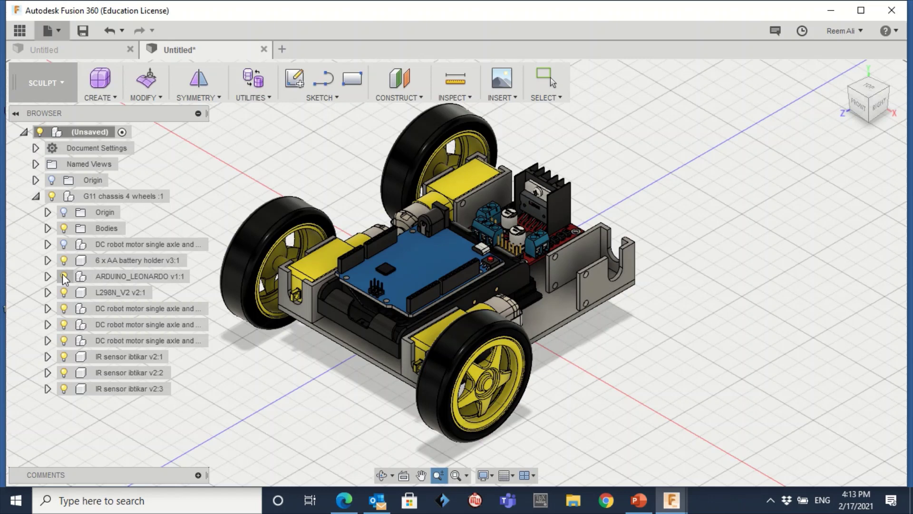
{"action": "left_click", "coordinate": [64, 309]}
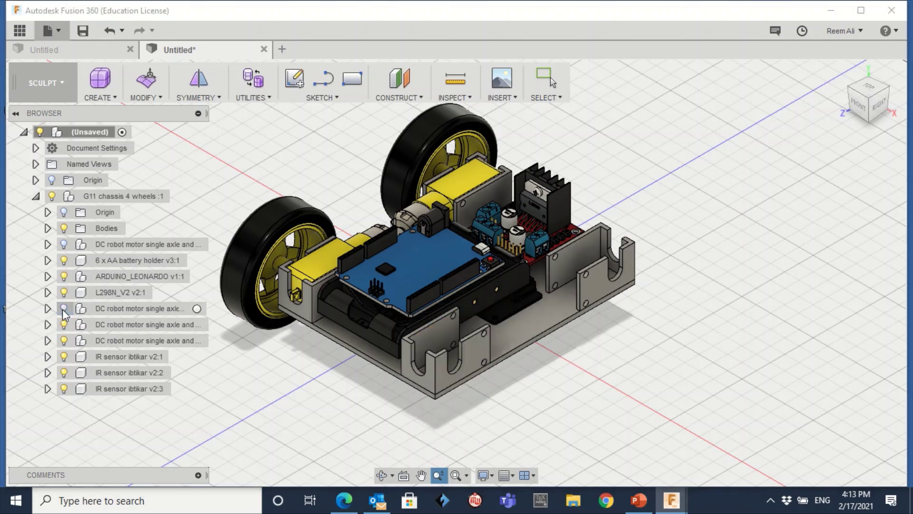
{"action": "left_click", "coordinate": [64, 326]}
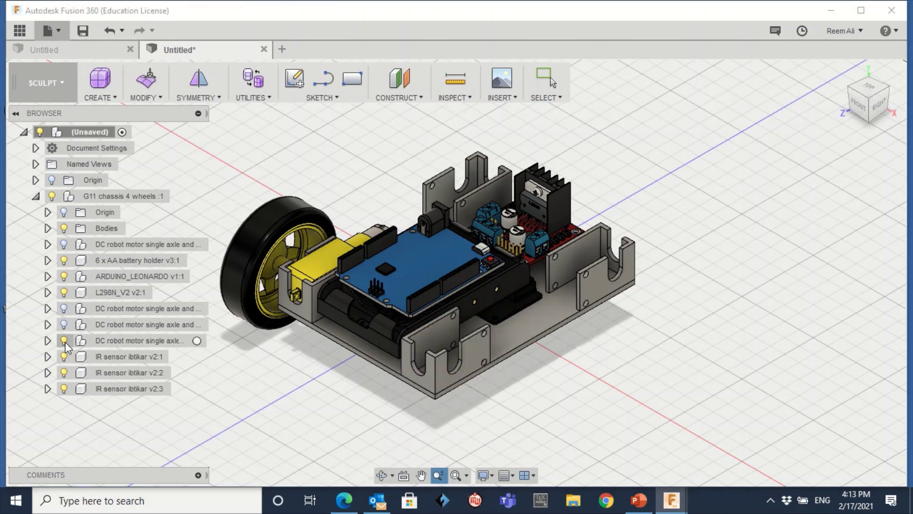
{"action": "left_click", "coordinate": [64, 341]}
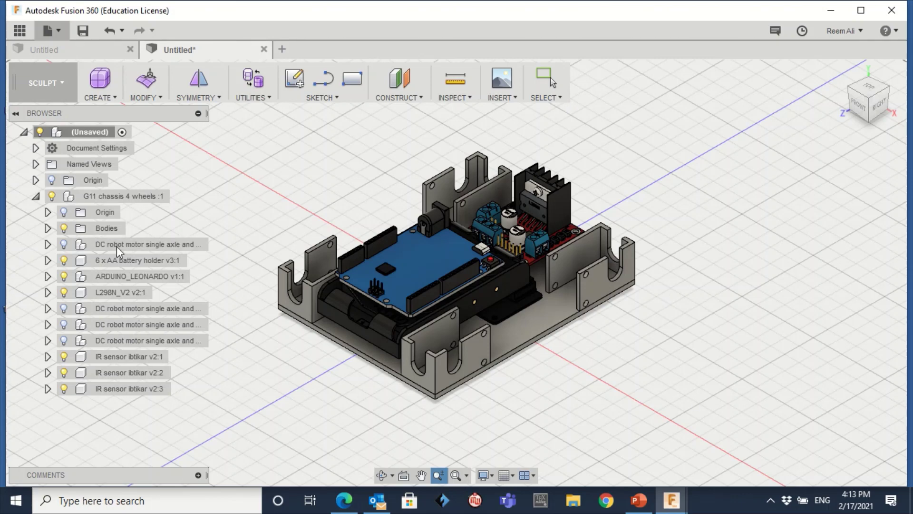
Step: Hide the 6 x AA battery holder, ARDUINO_LEONARDO, L298N_V2 and all three IR sensor boards
{"action": "left_click", "coordinate": [64, 261]}
{"action": "left_click", "coordinate": [63, 260]}
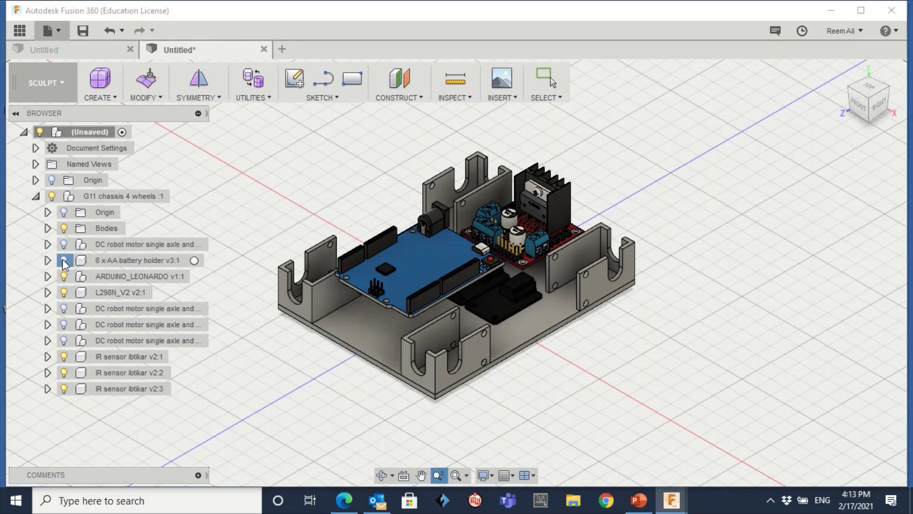
{"action": "left_click", "coordinate": [64, 277]}
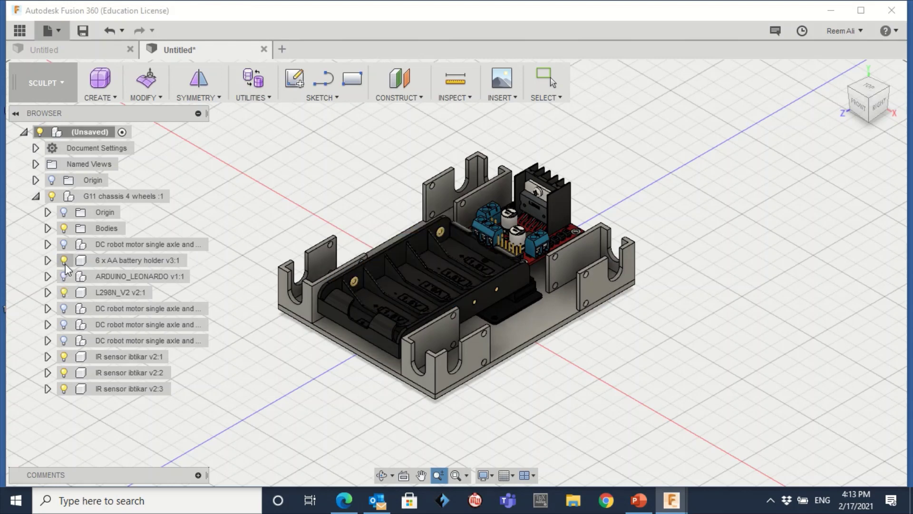
{"action": "left_click", "coordinate": [63, 261]}
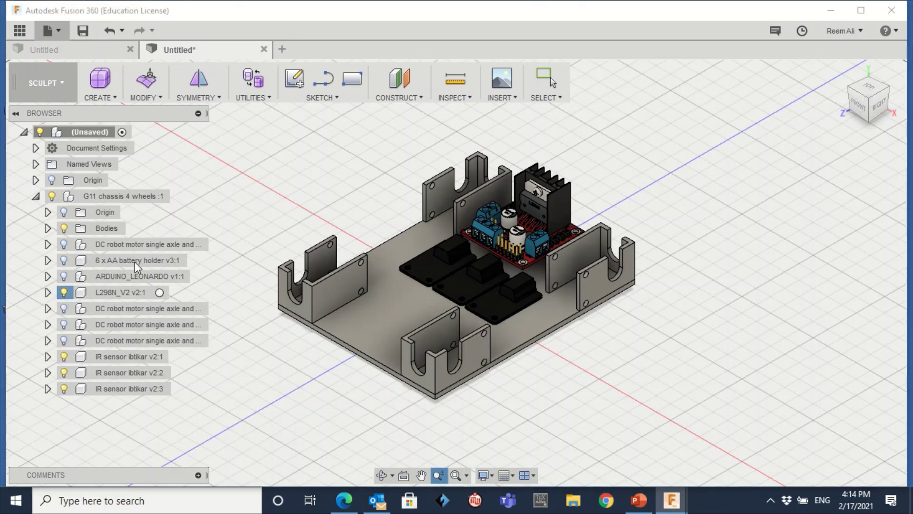
{"action": "left_click", "coordinate": [64, 292]}
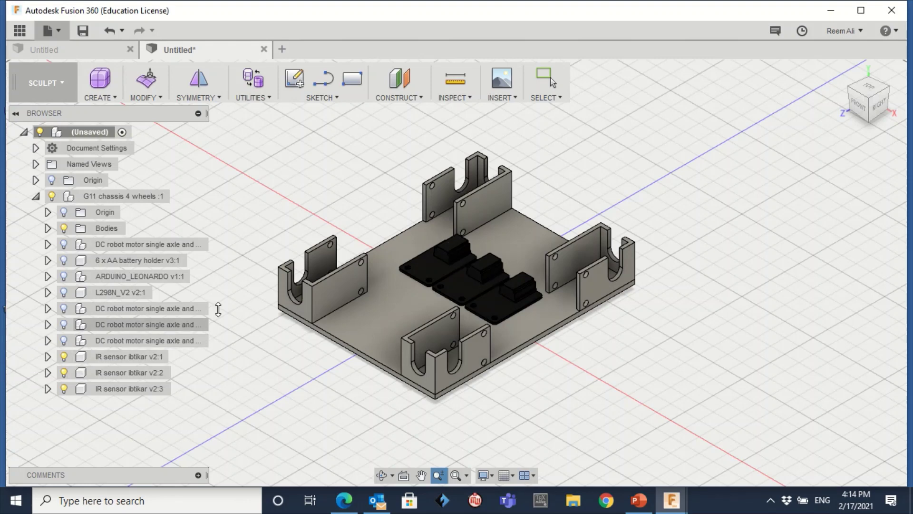
{"action": "left_click", "coordinate": [64, 357]}
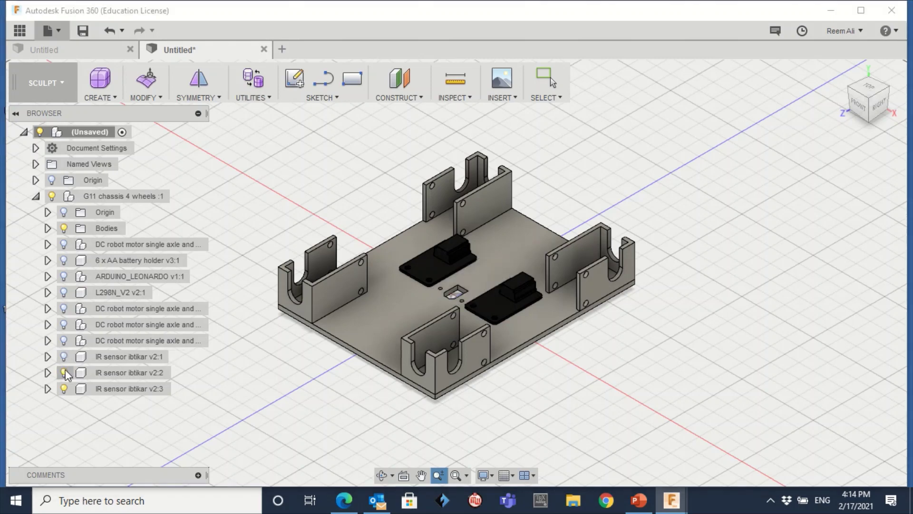
{"action": "left_click", "coordinate": [64, 373]}
{"action": "left_click", "coordinate": [64, 389]}
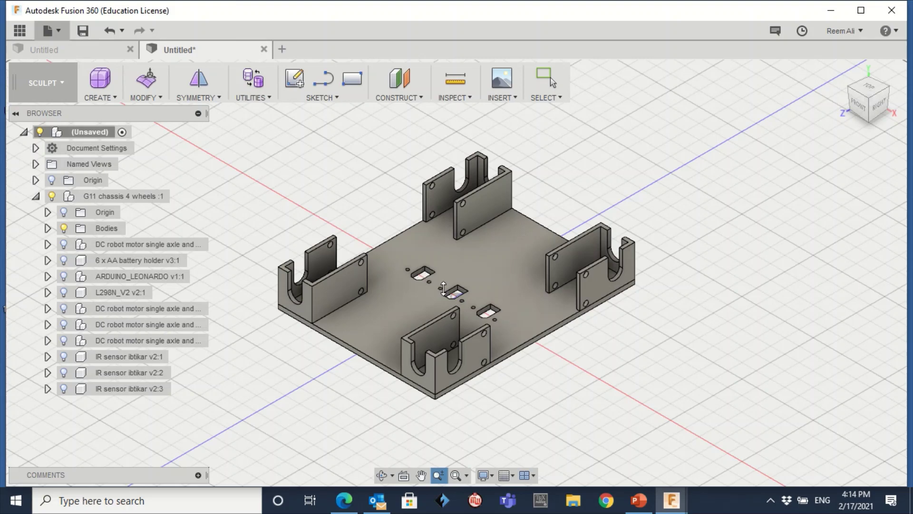
Step: Make all four DC robot motors and their wheels visible again
{"action": "left_click", "coordinate": [64, 244]}
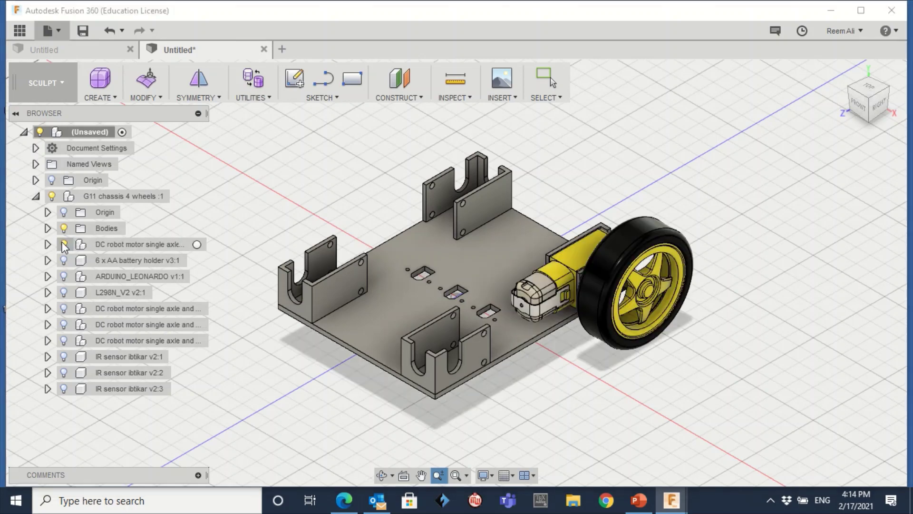
{"action": "left_click", "coordinate": [65, 308]}
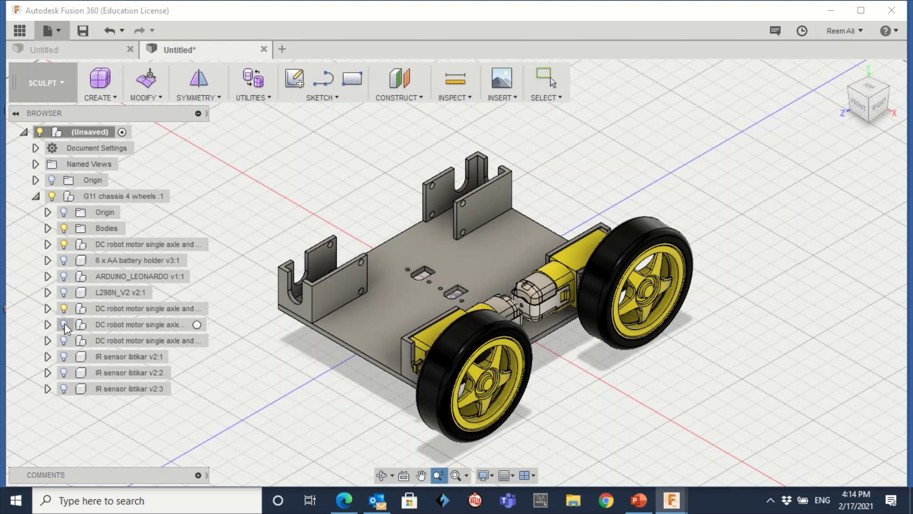
{"action": "left_click", "coordinate": [64, 325]}
{"action": "left_click", "coordinate": [64, 341]}
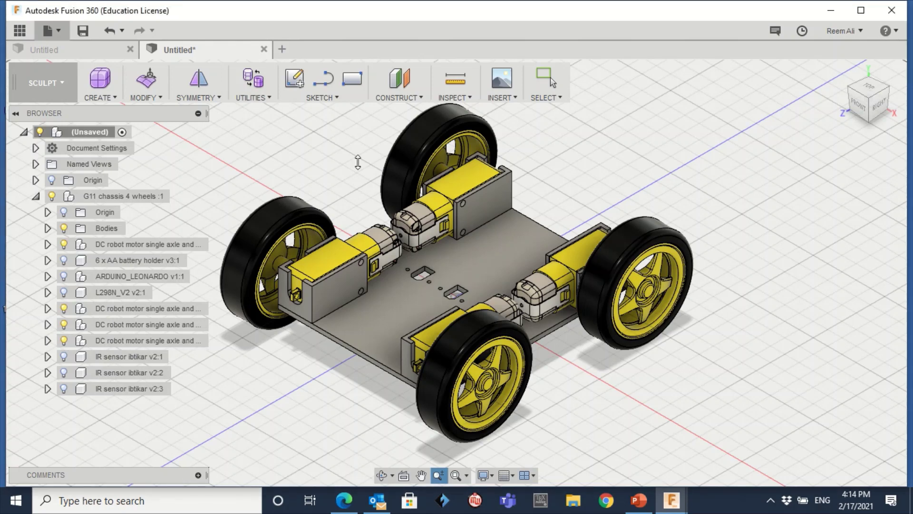
{"action": "left_click", "coordinate": [58, 84]}
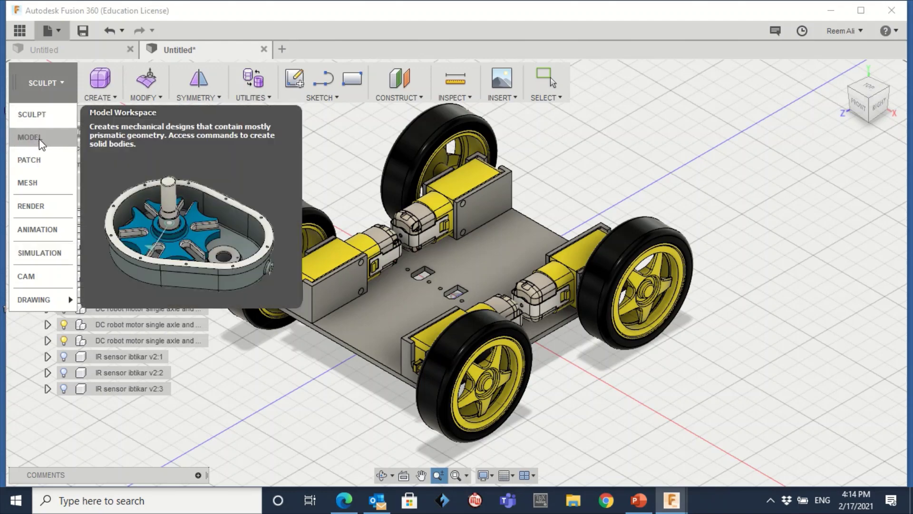
Step: Choose MODEL from the workspace list, replacing the Sculpt workspace
{"action": "left_click", "coordinate": [39, 139]}
{"action": "left_click", "coordinate": [52, 94]}
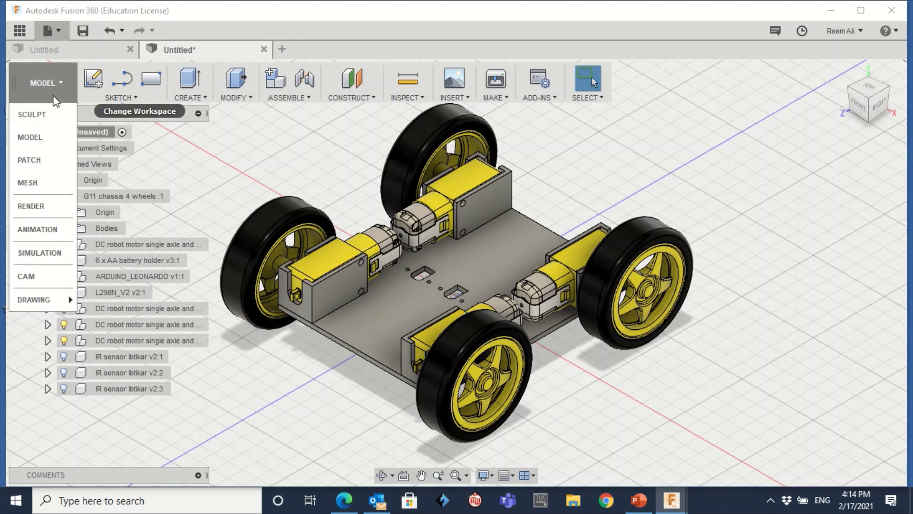
{"action": "left_click", "coordinate": [51, 145]}
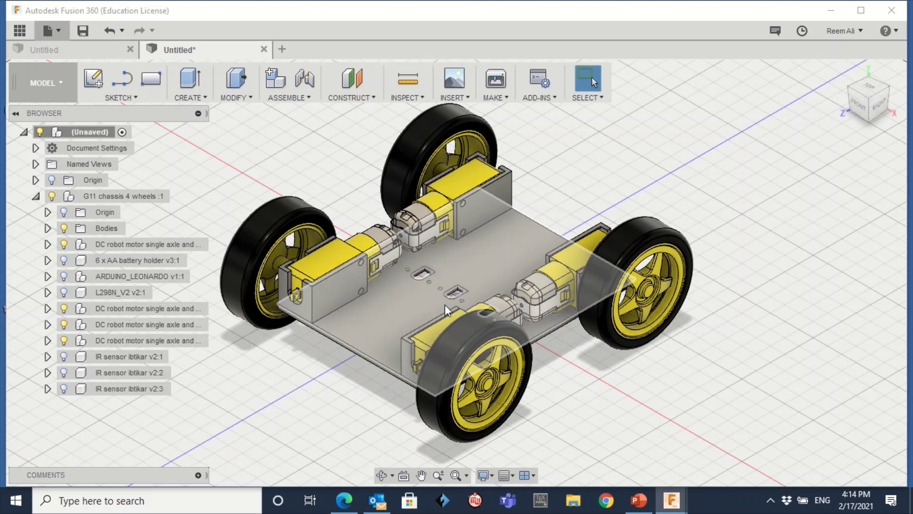
Step: Create offset plane Plane1 at 0 mm on the chassis plate's top face
{"action": "left_click", "coordinate": [355, 95]}
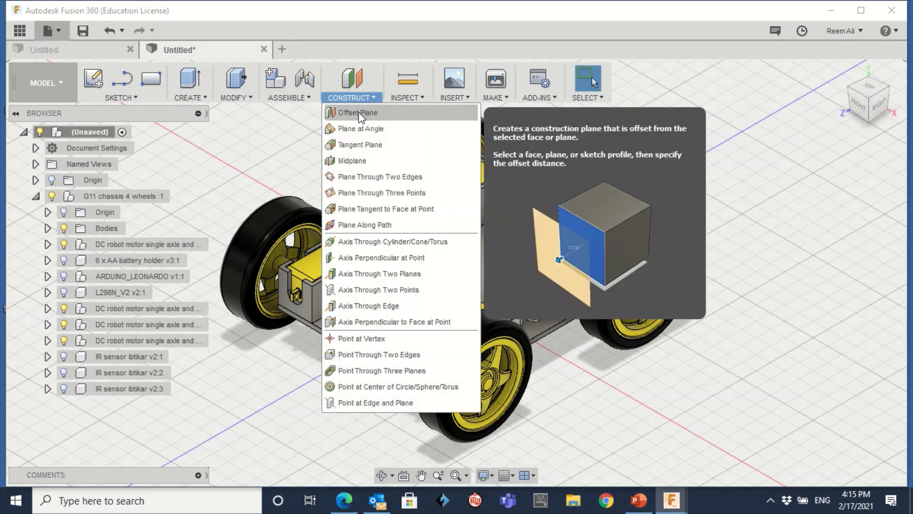
{"action": "left_click", "coordinate": [359, 114]}
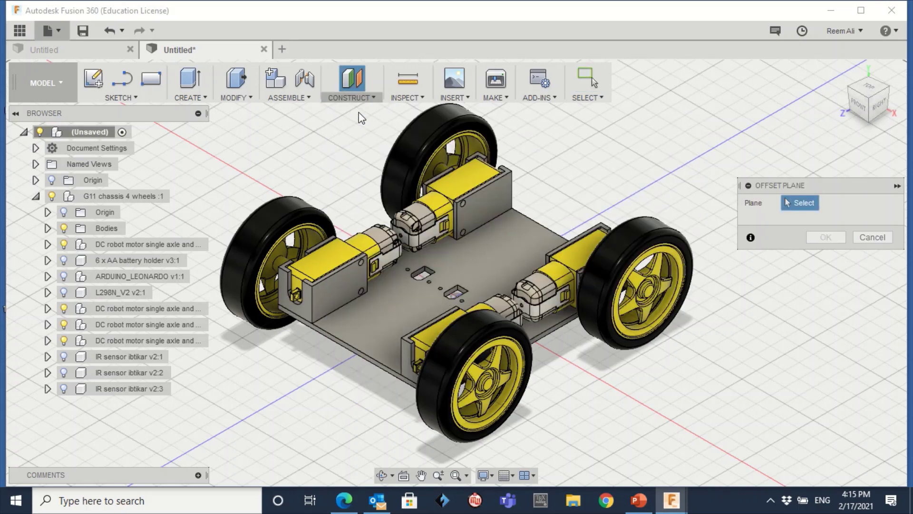
{"action": "left_click", "coordinate": [488, 249]}
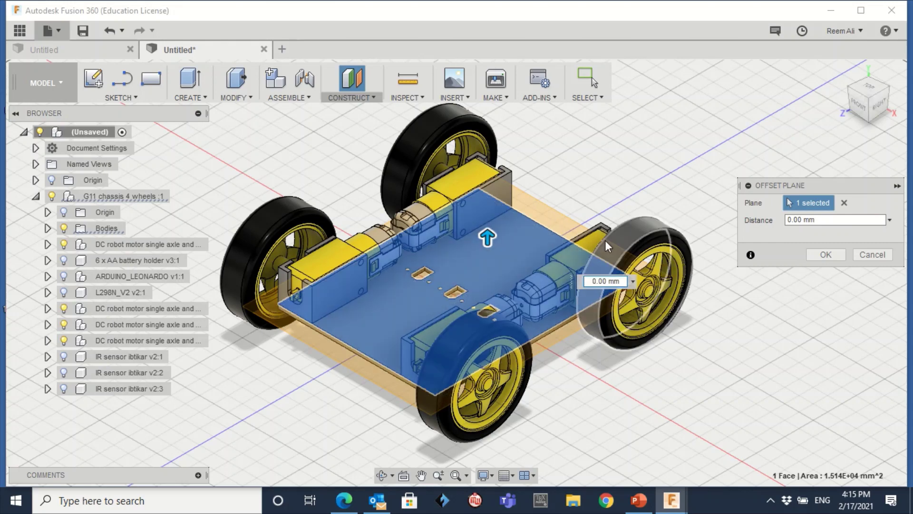
{"action": "key", "text": "Escape"}
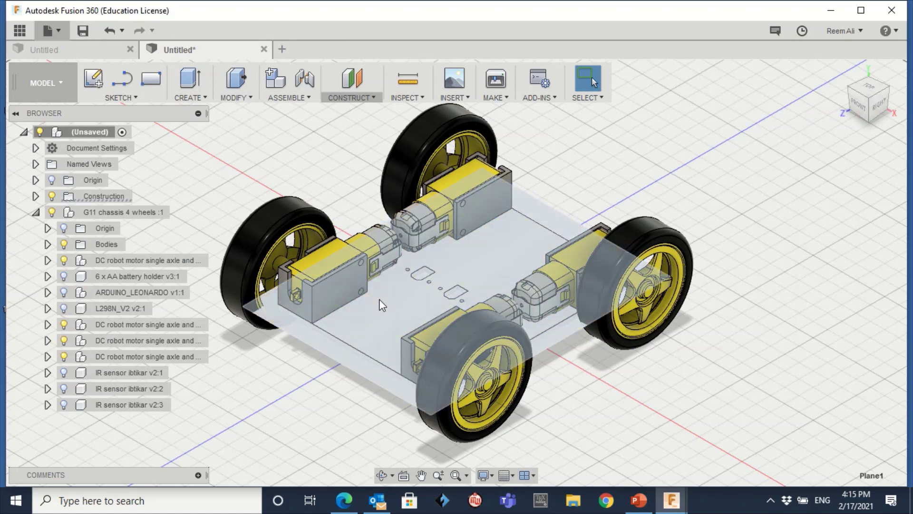
Step: Draw a 140 × 110 mm two-point rectangle on Plane1 across the chassis and finish the sketch
{"action": "left_click", "coordinate": [379, 300]}
{"action": "left_click", "coordinate": [133, 101]}
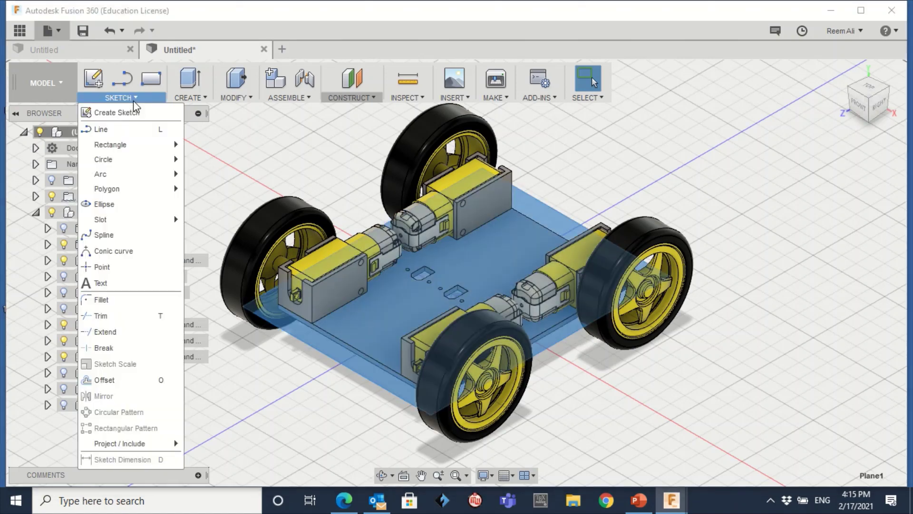
{"action": "mouse_move", "coordinate": [133, 147]}
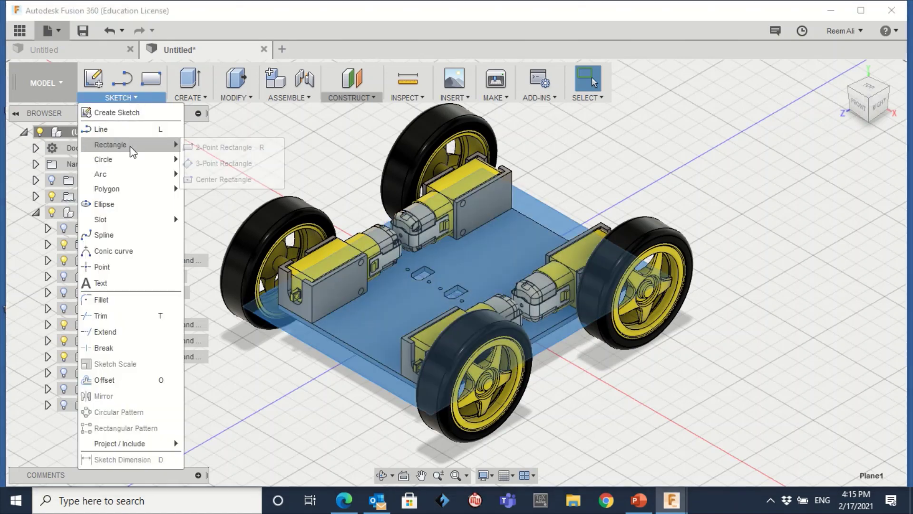
{"action": "left_click", "coordinate": [200, 147]}
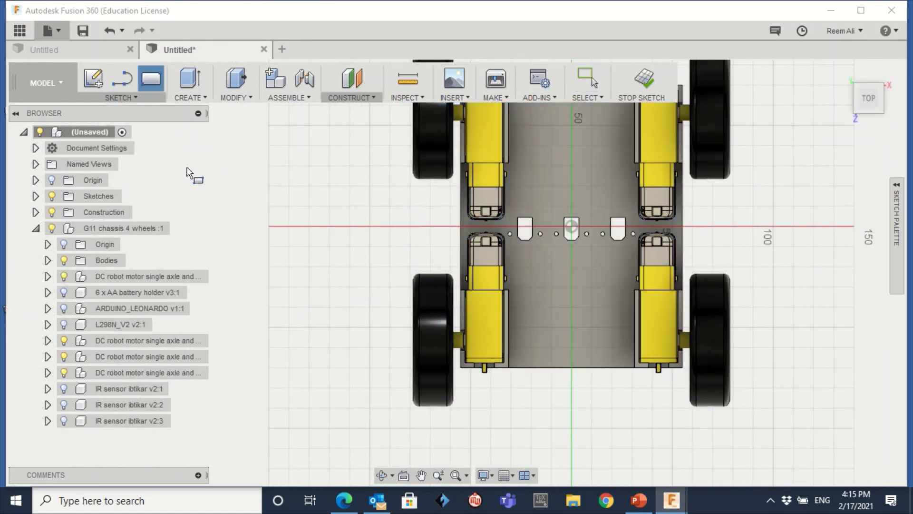
{"action": "left_click", "coordinate": [421, 476]}
{"action": "left_click_drag", "start_coordinate": [576, 225], "coordinate": [488, 292]}
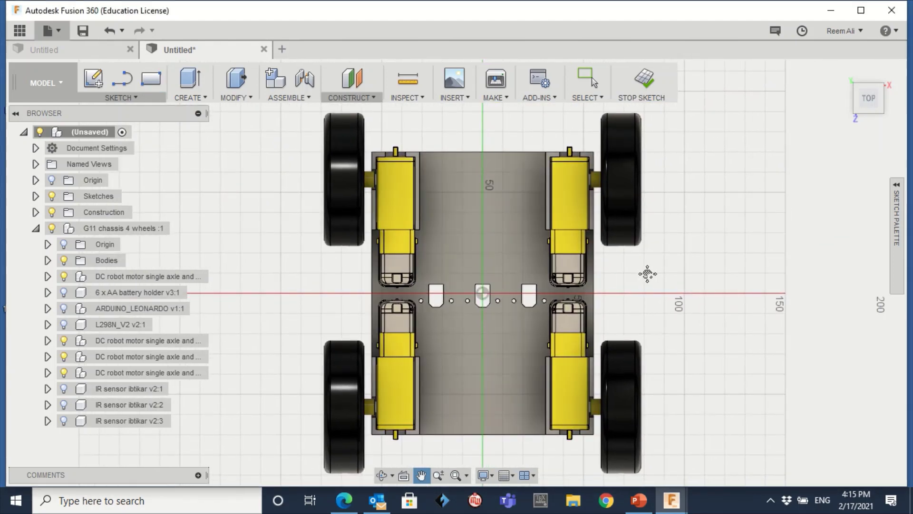
{"action": "key", "text": "r"}
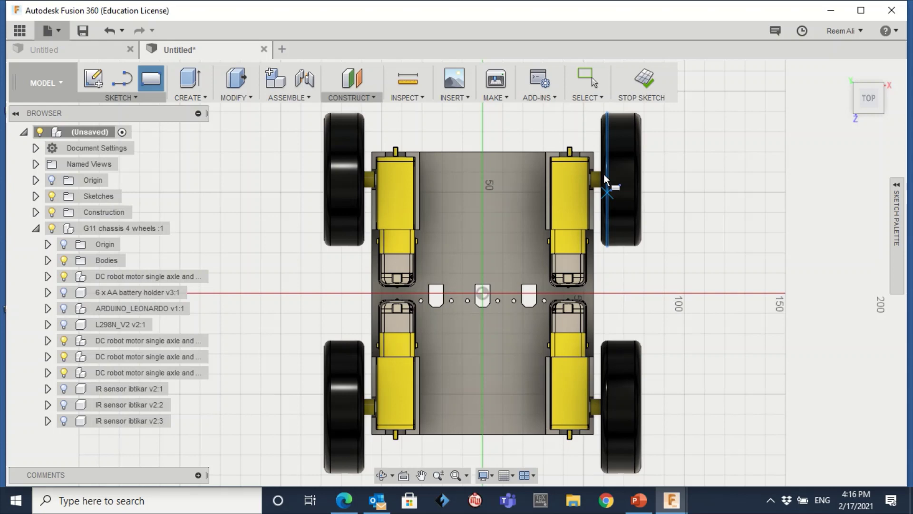
{"action": "left_click", "coordinate": [593, 151]}
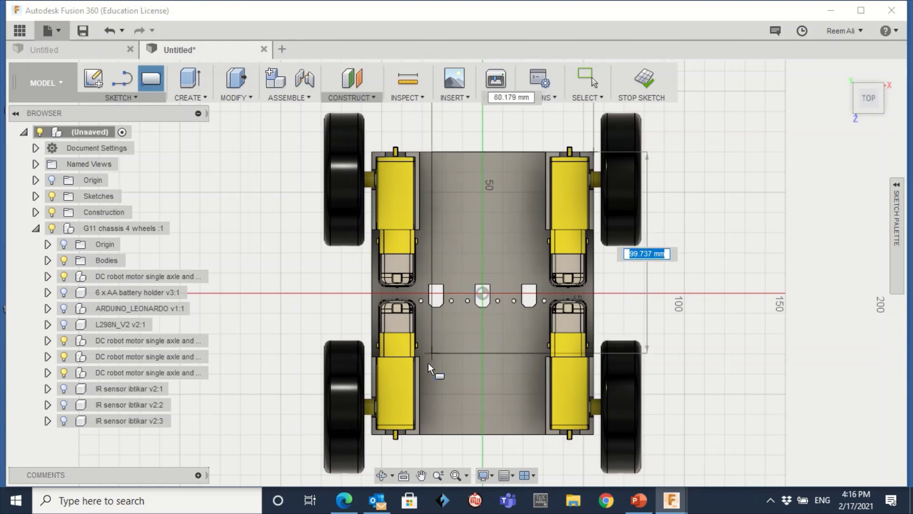
{"action": "left_click", "coordinate": [373, 433]}
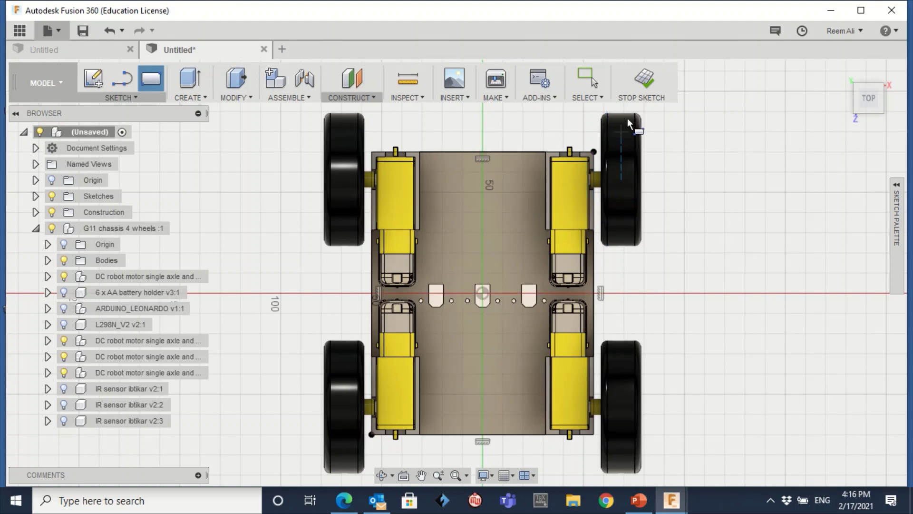
{"action": "left_click", "coordinate": [645, 80]}
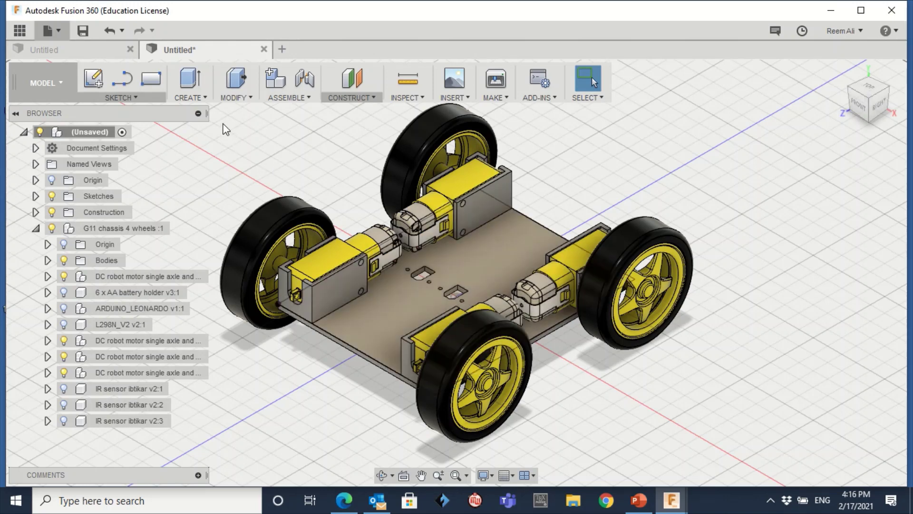
Step: Extrude the rectangle profile 80 mm as a New Body box, Extrude1
{"action": "left_click", "coordinate": [198, 99]}
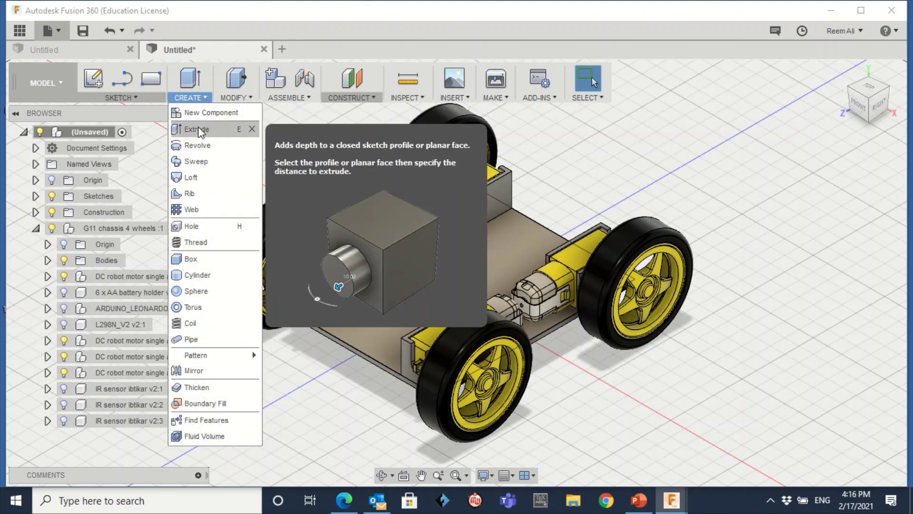
{"action": "left_click", "coordinate": [197, 129]}
{"action": "left_click", "coordinate": [489, 263]}
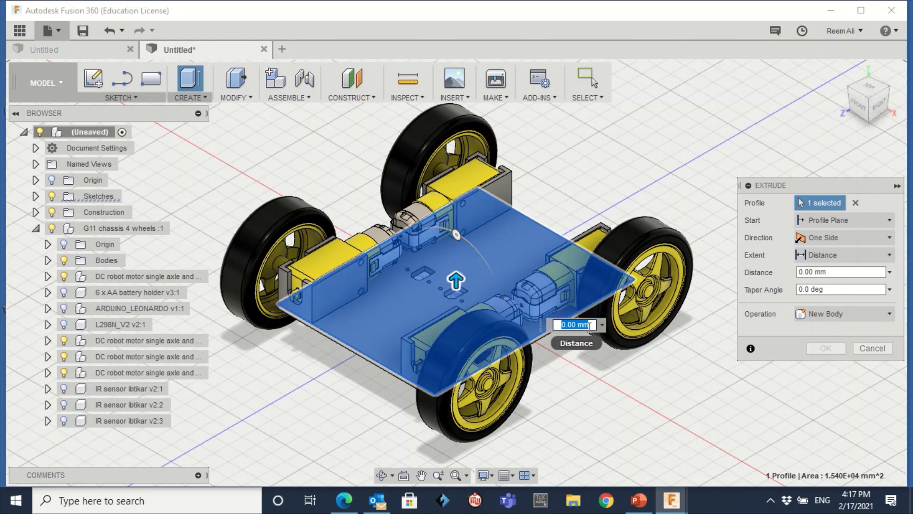
{"action": "left_click", "coordinate": [578, 325]}
{"action": "key", "text": "BackSpace"}
{"action": "key", "text": "BackSpace"}
{"action": "key", "text": "BackSpace"}
{"action": "key", "text": "BackSpace"}
{"action": "key", "text": "BackSpace"}
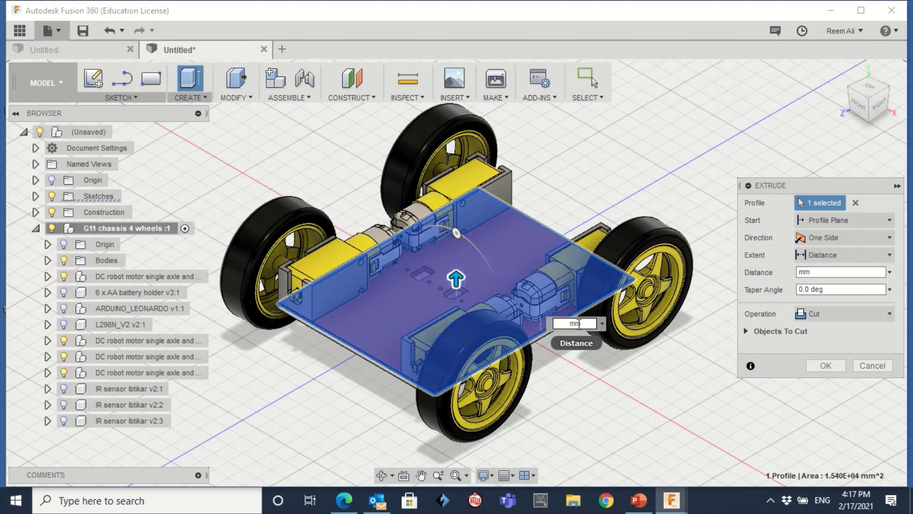
{"action": "type", "text": "80"}
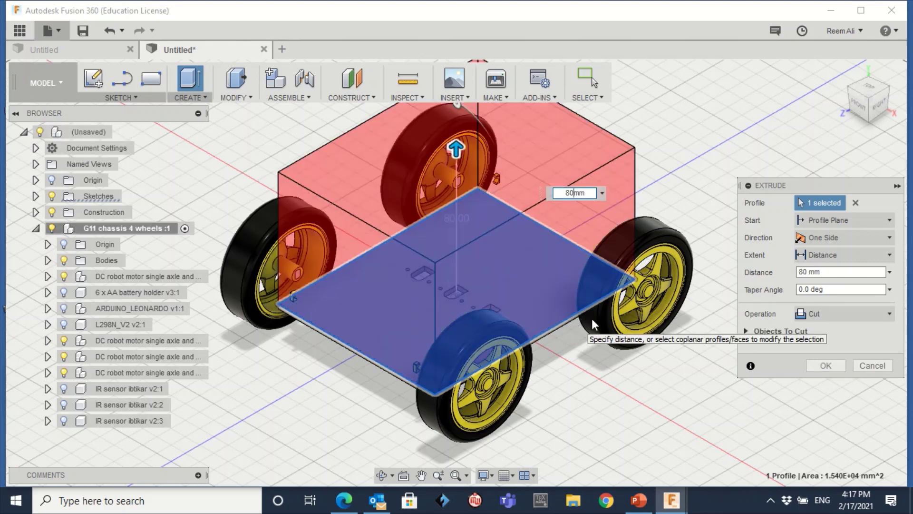
{"action": "left_click", "coordinate": [828, 318]}
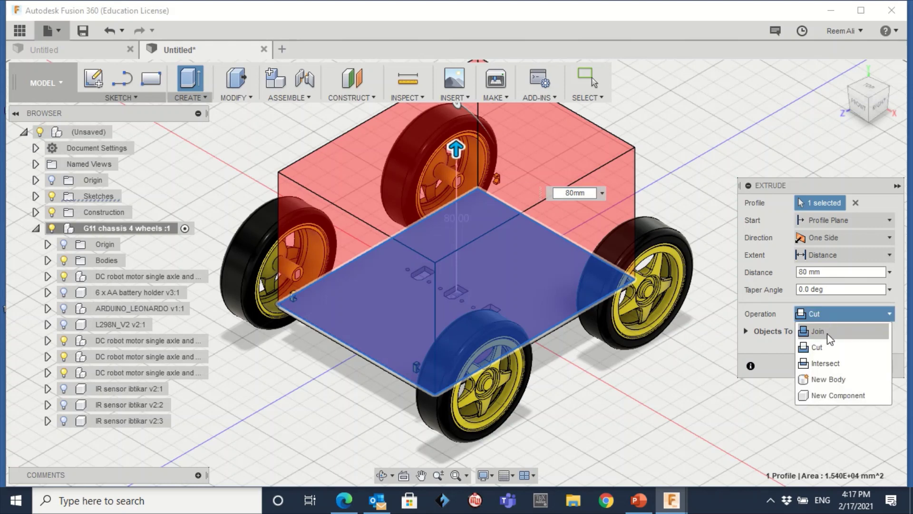
{"action": "left_click", "coordinate": [829, 380]}
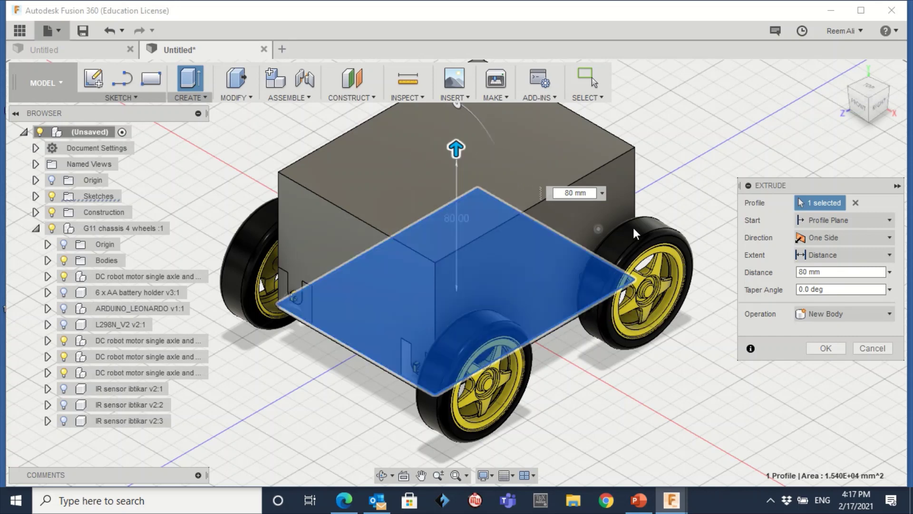
{"action": "key", "text": "Return"}
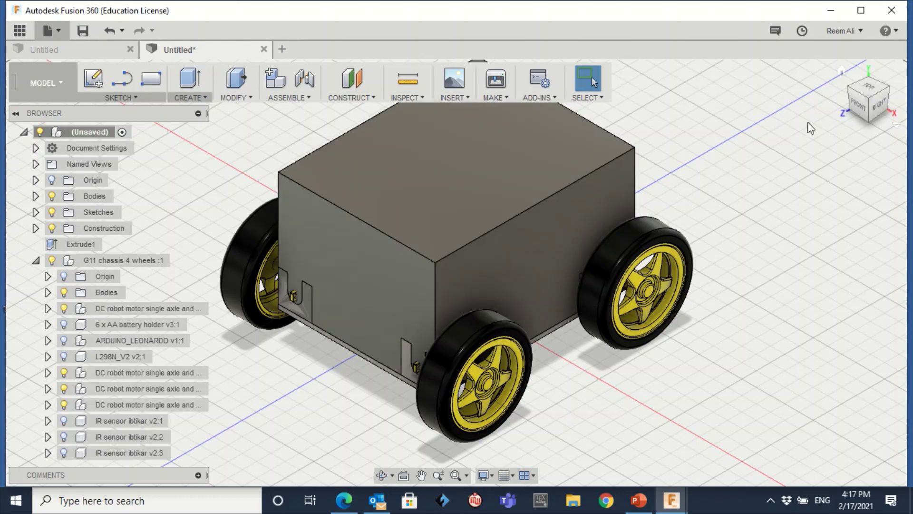
Step: Shell the box body to 2 mm inside thickness, removing its top face
{"action": "left_click", "coordinate": [843, 71]}
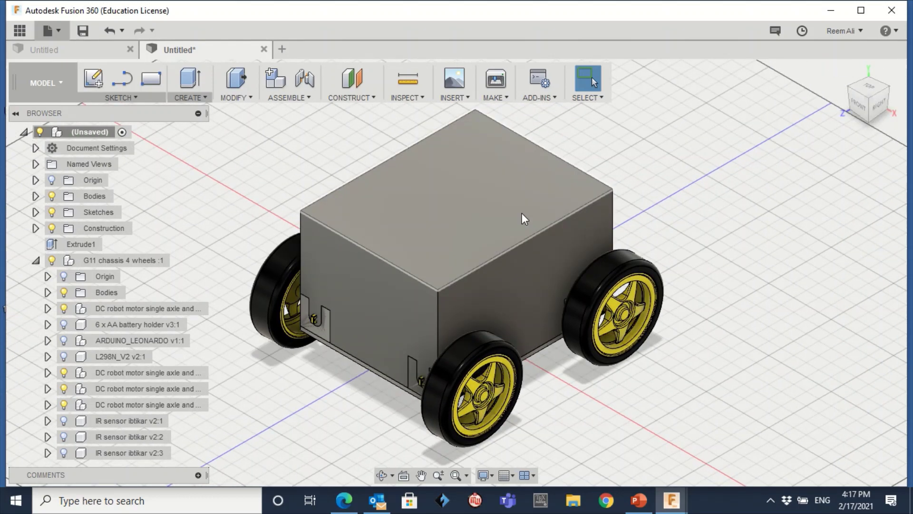
{"action": "left_click", "coordinate": [441, 201]}
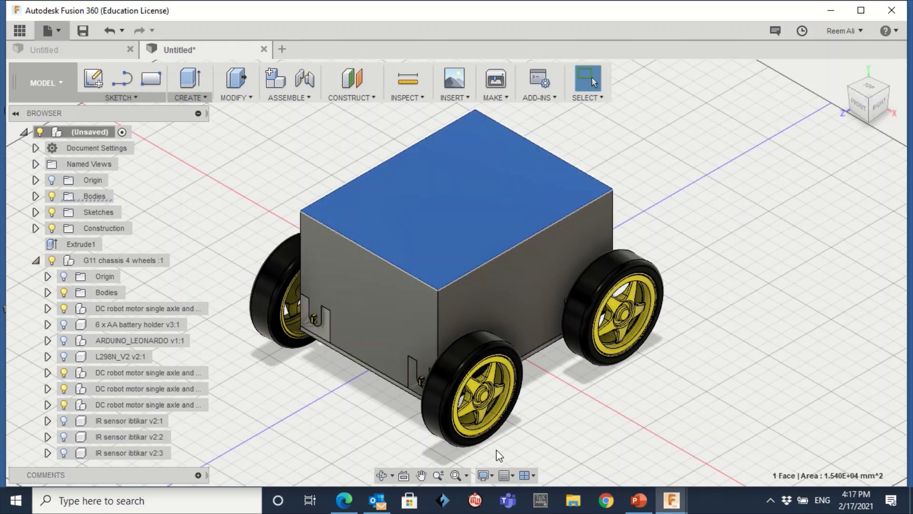
{"action": "left_click", "coordinate": [247, 100]}
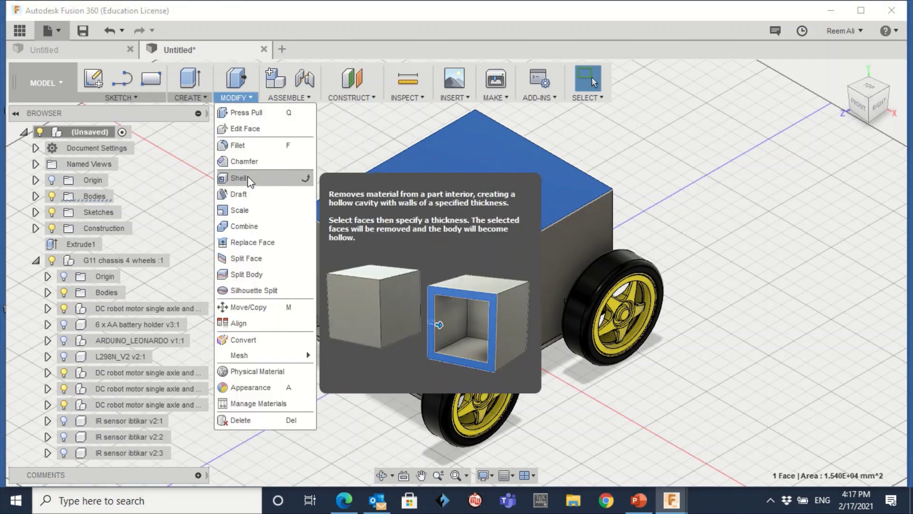
{"action": "left_click", "coordinate": [247, 177]}
{"action": "left_click", "coordinate": [447, 190]}
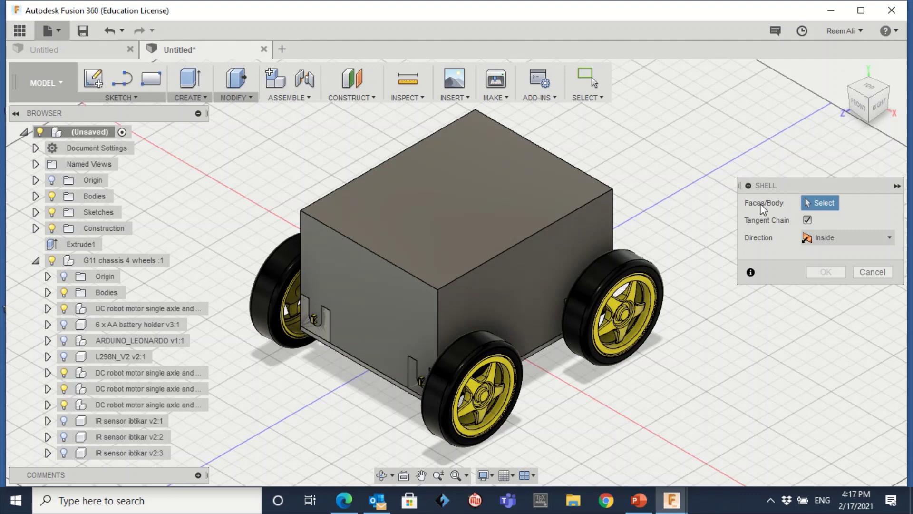
{"action": "left_click", "coordinate": [500, 193]}
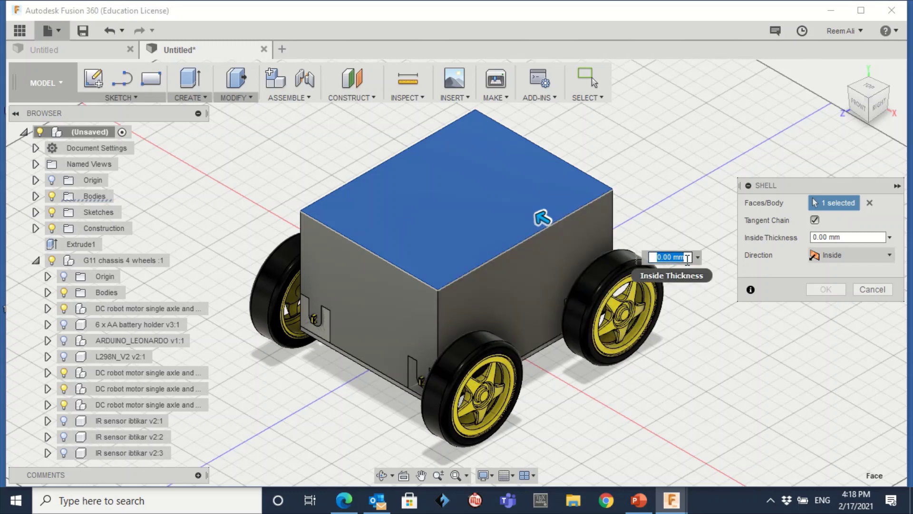
{"action": "type", "text": "2"}
{"action": "key", "text": "Return"}
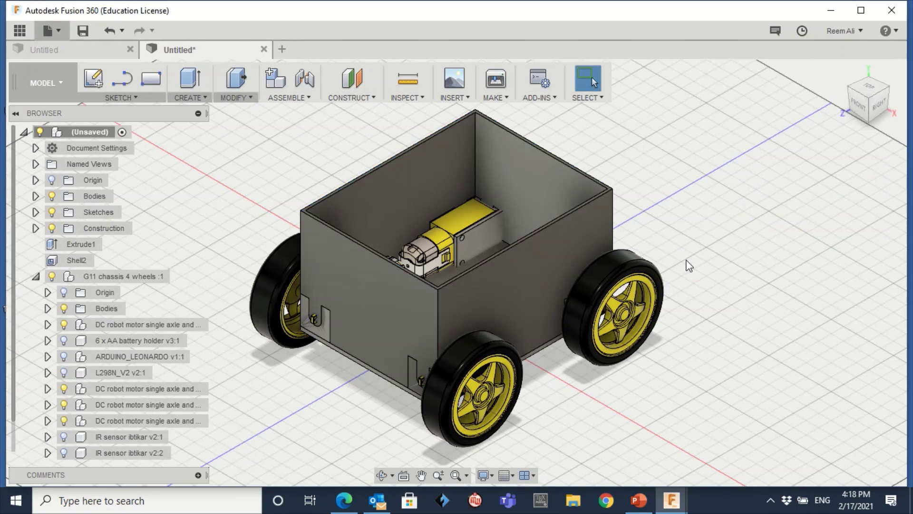
{"action": "left_click", "coordinate": [381, 474]}
{"action": "left_click_drag", "start_coordinate": [418, 244], "coordinate": [471, 303]}
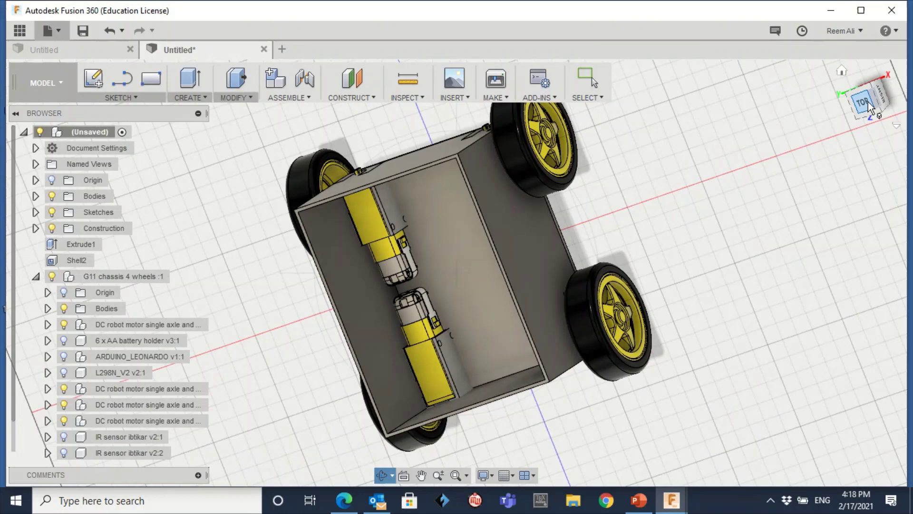
{"action": "key", "text": "Escape"}
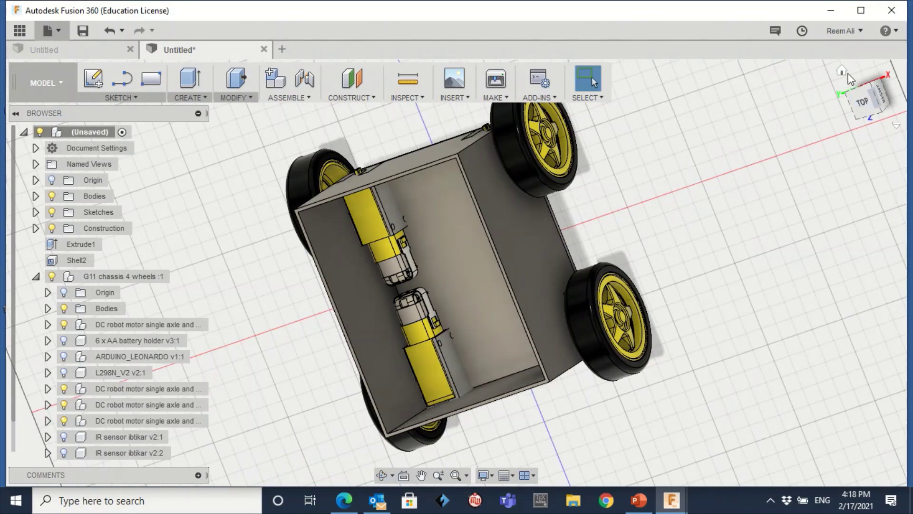
{"action": "left_click", "coordinate": [842, 69]}
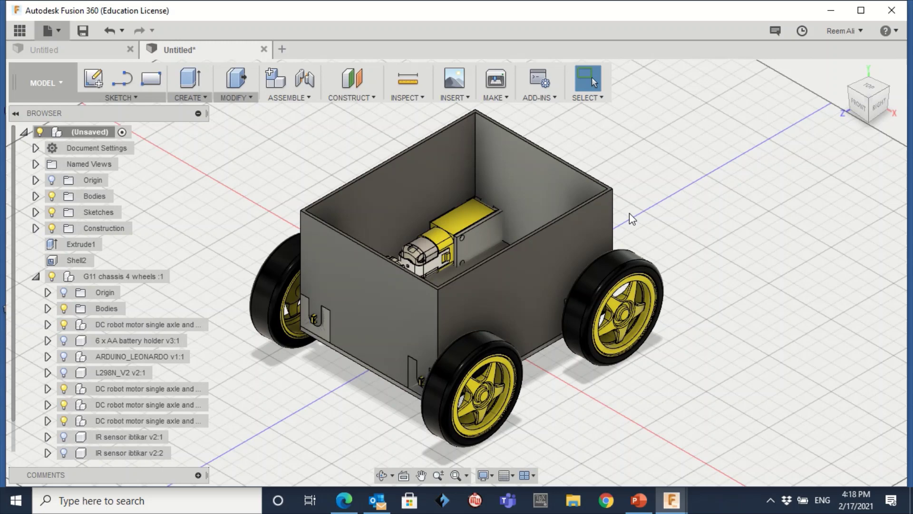
Step: Create a zero-offset construction plane on the box's top rim face
{"action": "left_click", "coordinate": [350, 103]}
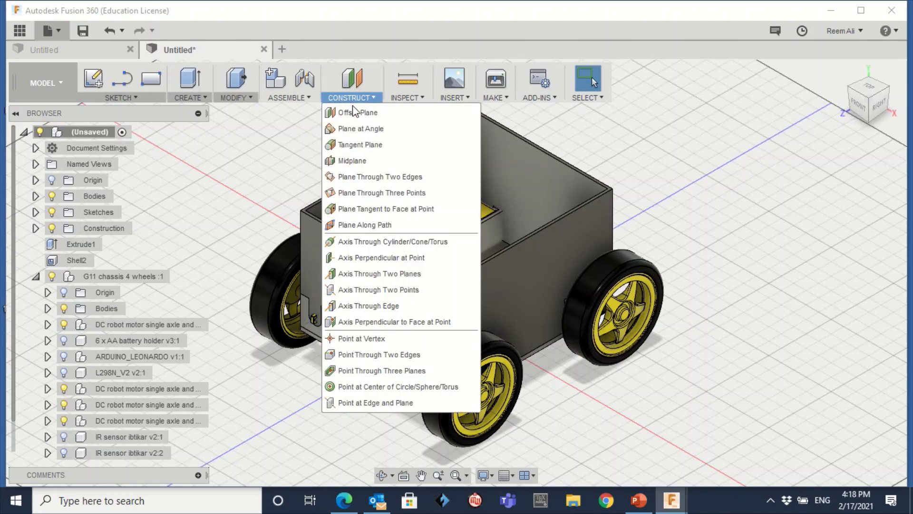
{"action": "left_click", "coordinate": [357, 112]}
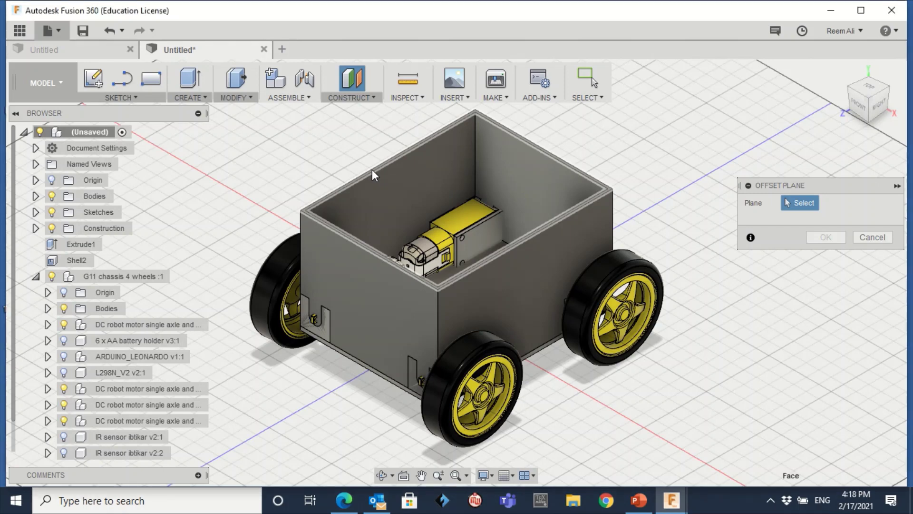
{"action": "left_click", "coordinate": [372, 170]}
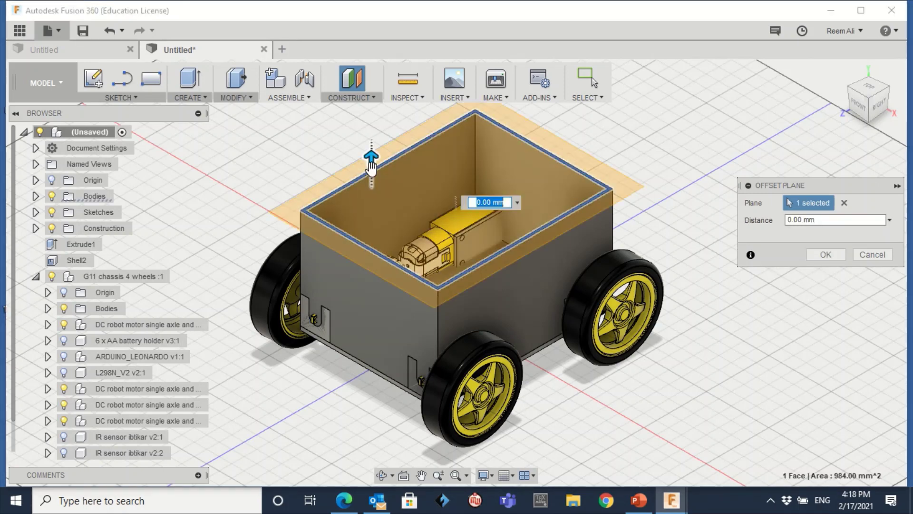
{"action": "key", "text": "Return"}
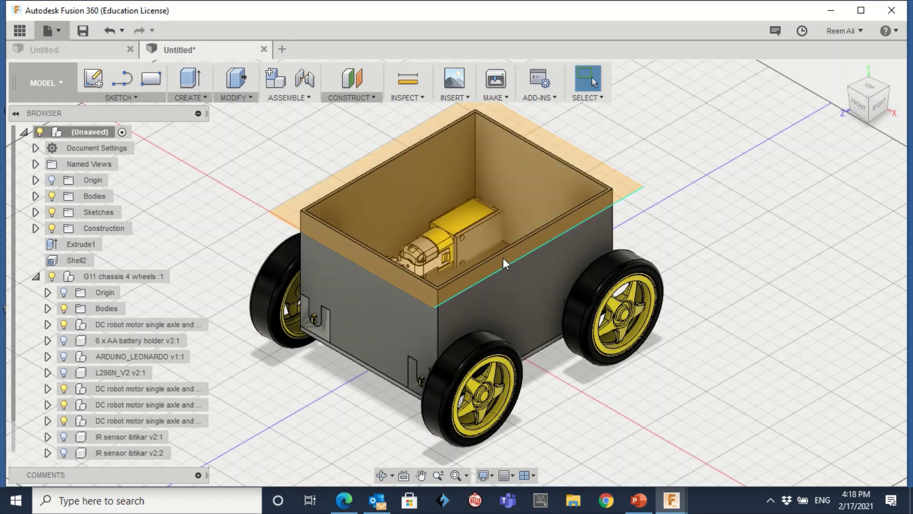
Step: On the rim plane, draw a 2-point rectangle from the box's top-right to bottom-left corner
{"action": "left_click", "coordinate": [127, 97]}
{"action": "mouse_move", "coordinate": [145, 150]}
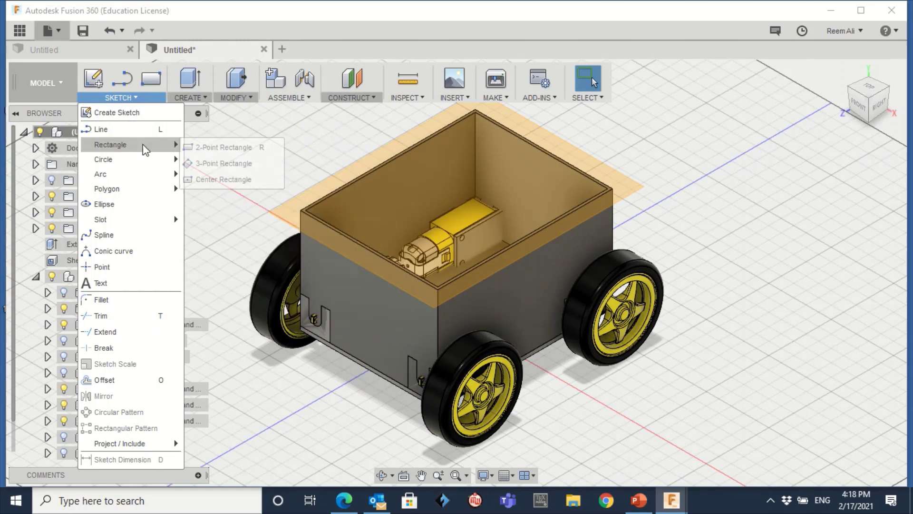
{"action": "left_click", "coordinate": [235, 146]}
{"action": "left_click", "coordinate": [545, 162]}
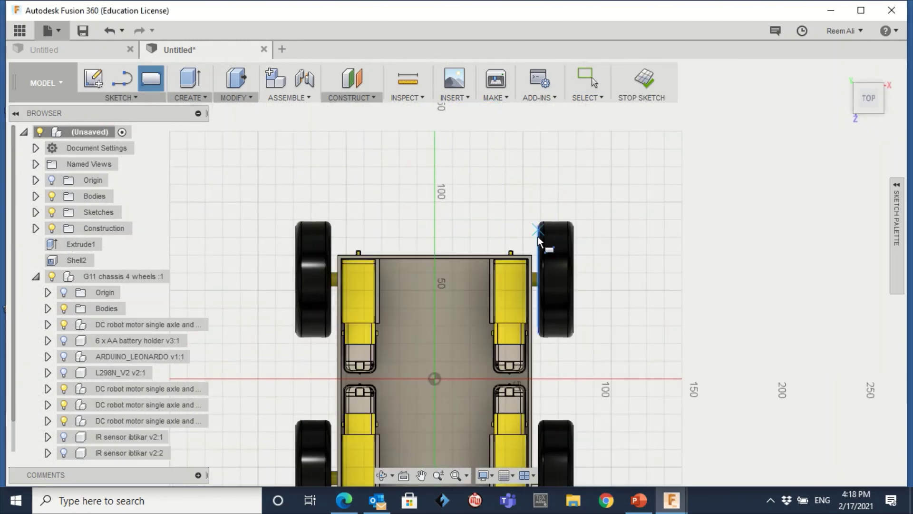
{"action": "left_click", "coordinate": [532, 256]}
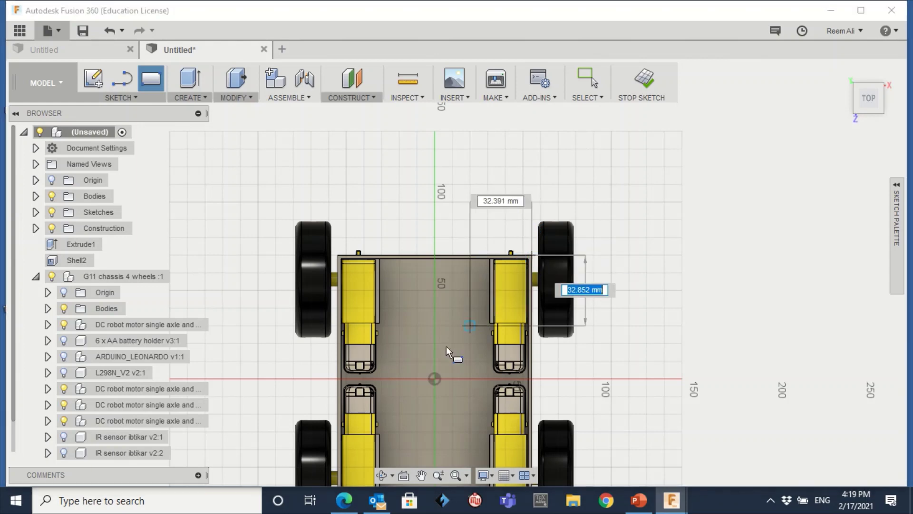
{"action": "left_click", "coordinate": [421, 476]}
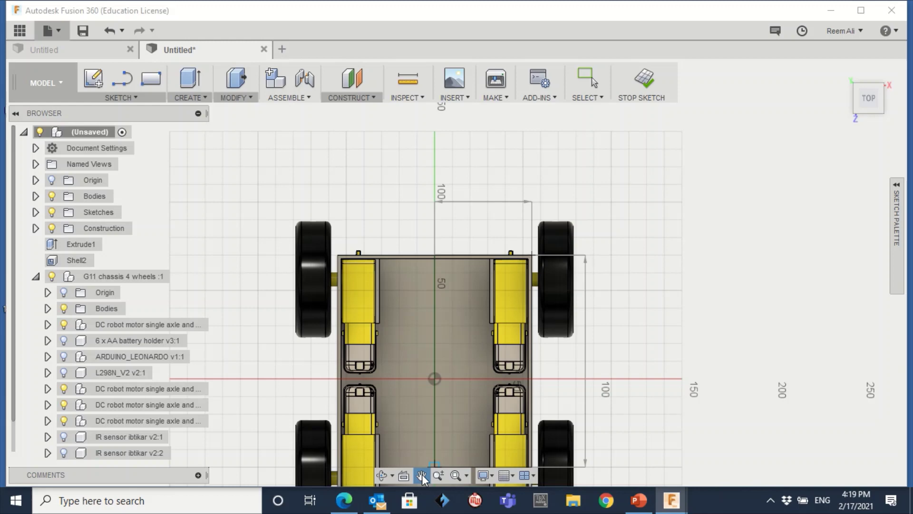
{"action": "left_click_drag", "start_coordinate": [521, 343], "coordinate": [521, 241]}
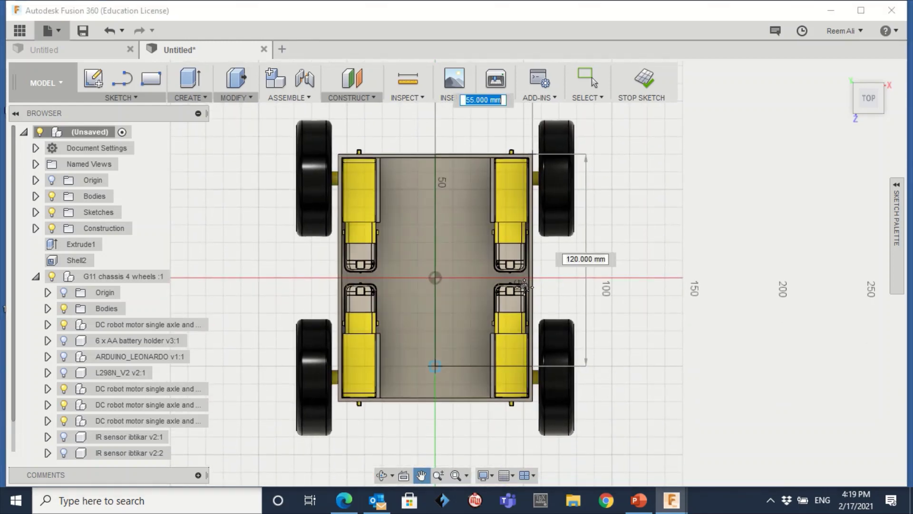
{"action": "key", "text": "r"}
{"action": "left_click", "coordinate": [532, 154]}
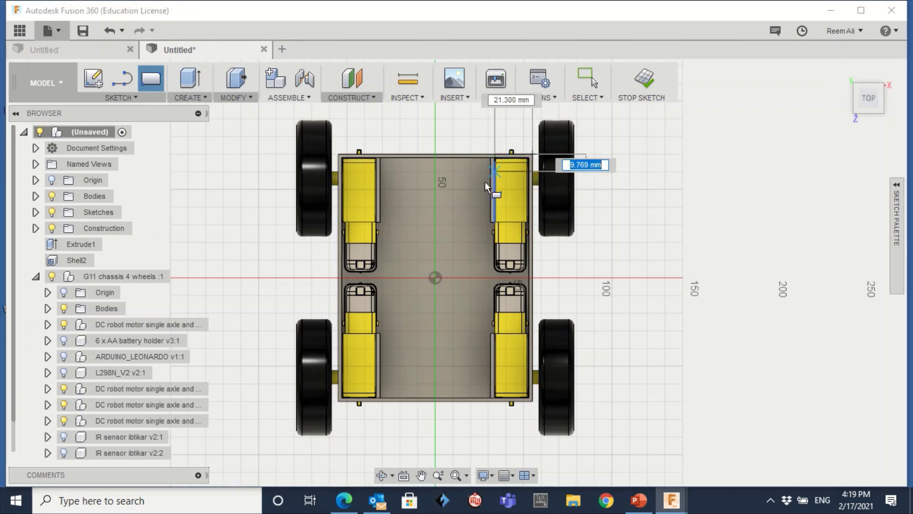
{"action": "left_click", "coordinate": [339, 401]}
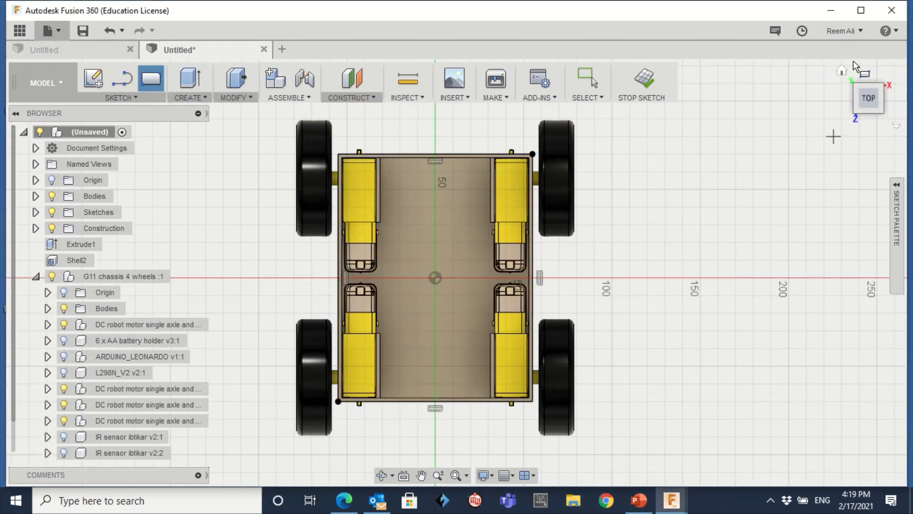
{"action": "left_click", "coordinate": [843, 69]}
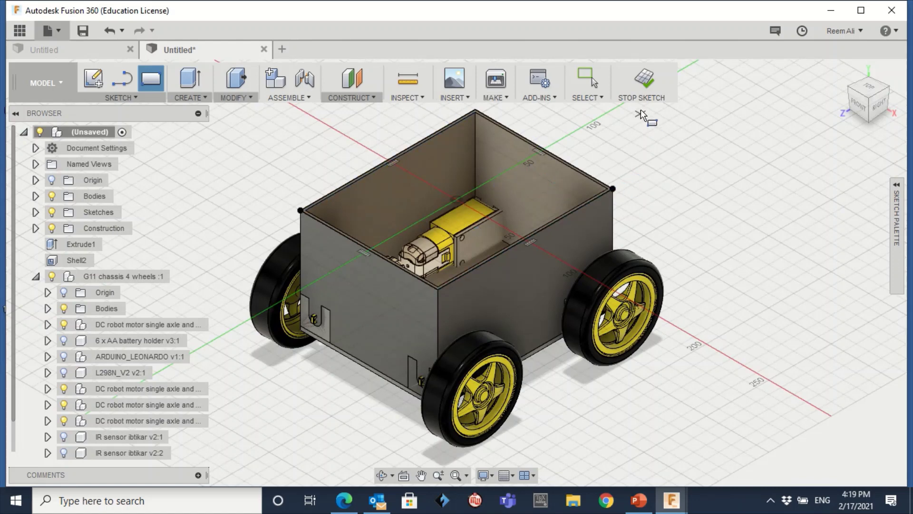
Step: Finish the sketch and extrude the rectangle profile 5 mm as a Join
{"action": "left_click", "coordinate": [648, 87]}
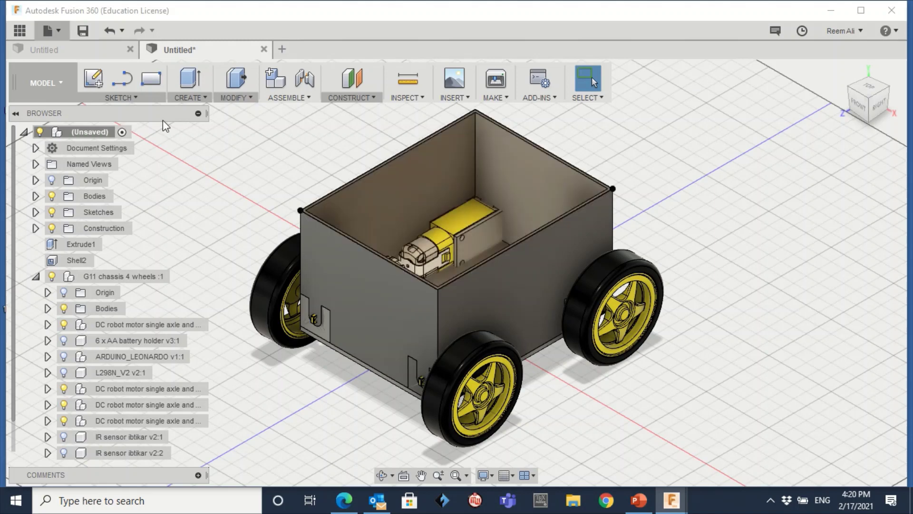
{"action": "left_click", "coordinate": [201, 98]}
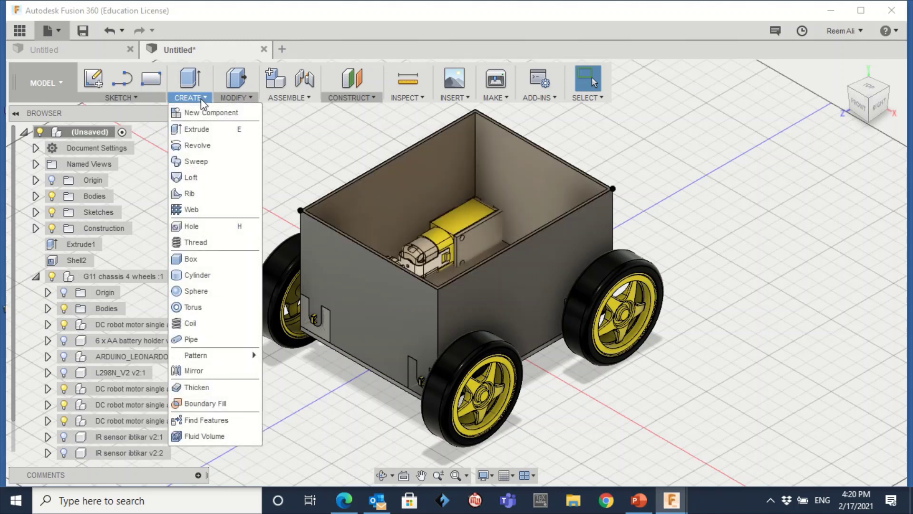
{"action": "left_click", "coordinate": [205, 127]}
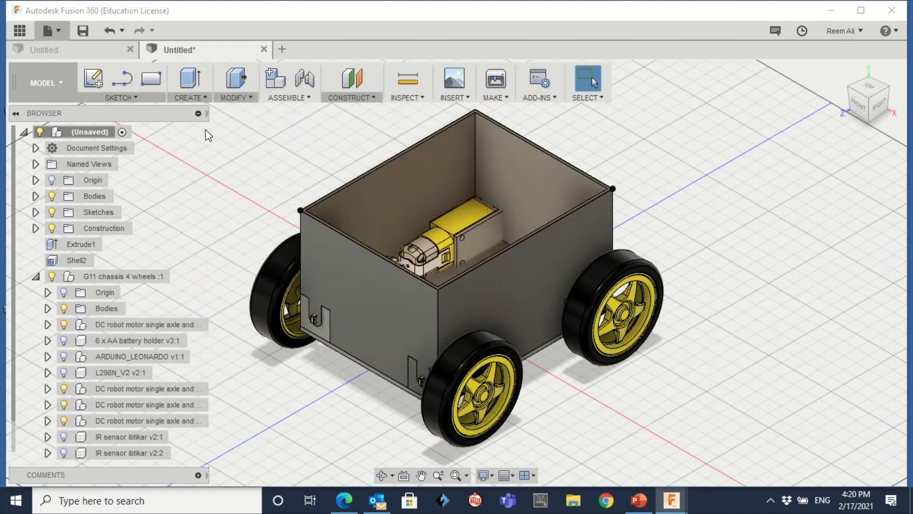
{"action": "left_click", "coordinate": [415, 214]}
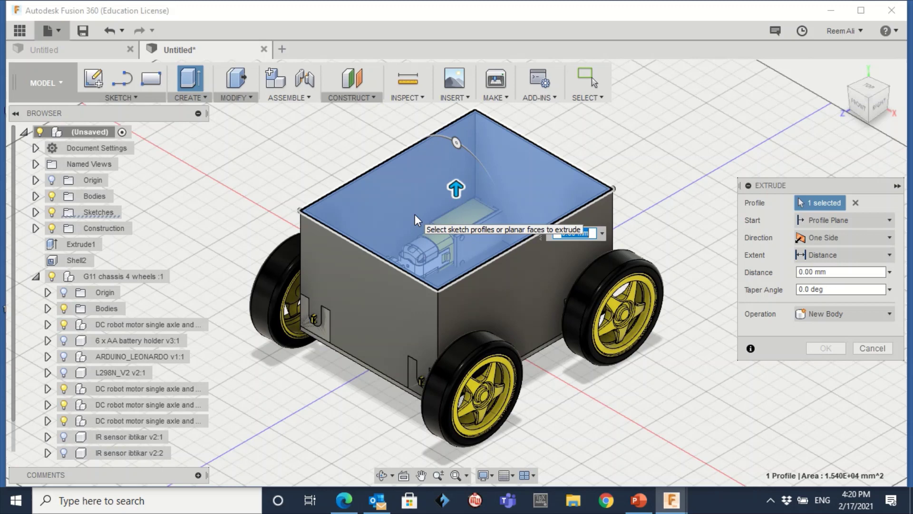
{"action": "type", "text": "5"}
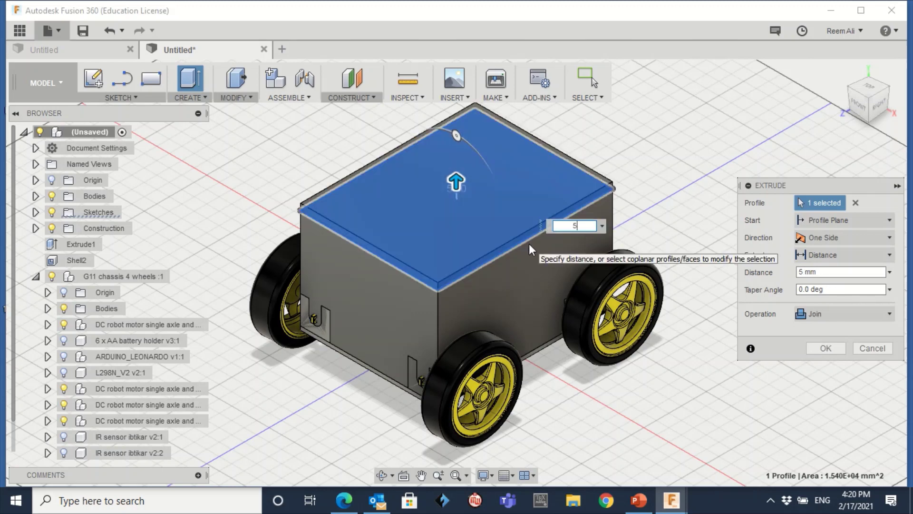
{"action": "key", "text": "Return"}
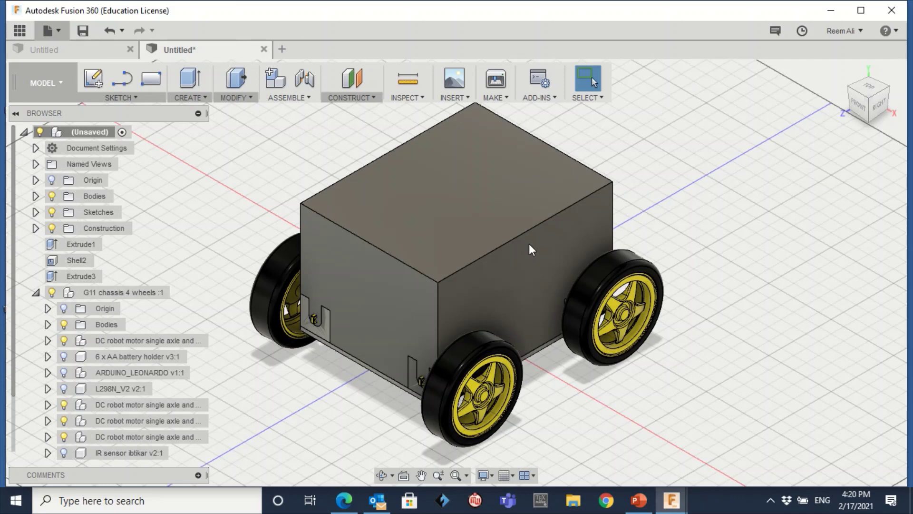